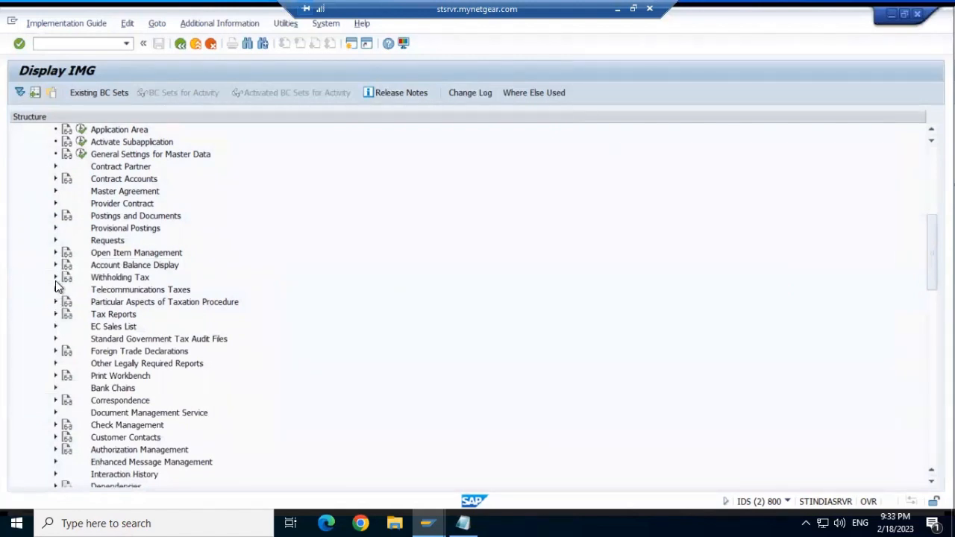
- Collapse Basic Functions and expand Financial Accounting Global Settings (New) > Tax on Sales/Purchases > Basic Settings
left_click(56, 278)
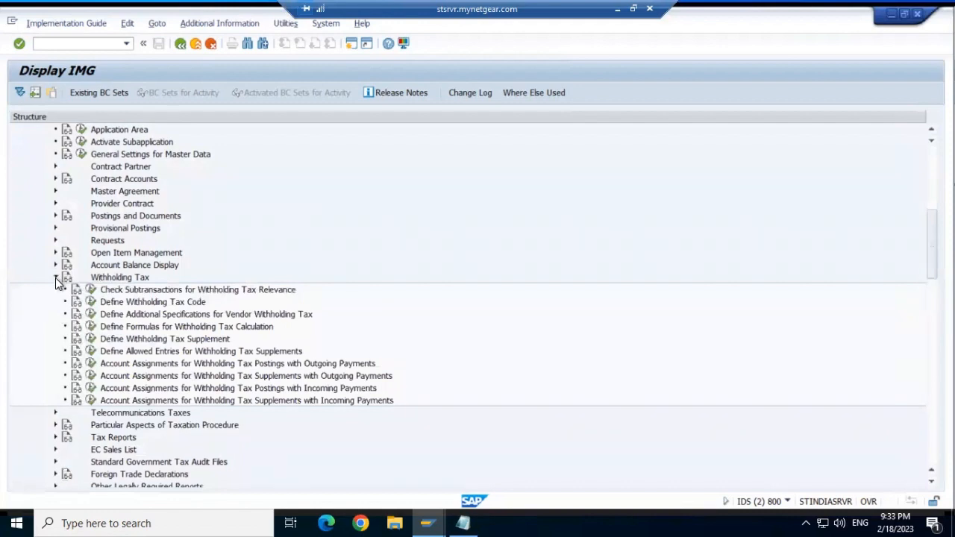
left_click(55, 278)
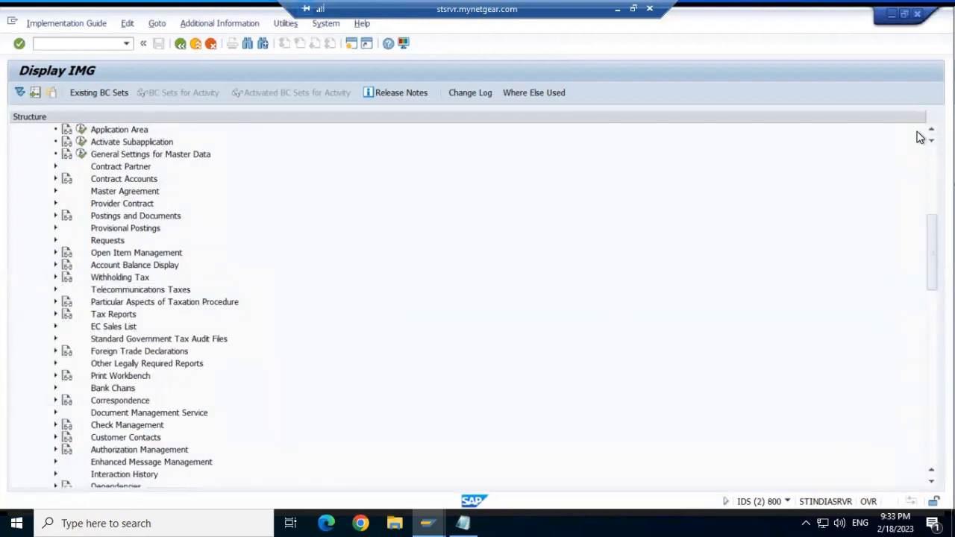
scroll(932, 135, "up", 3)
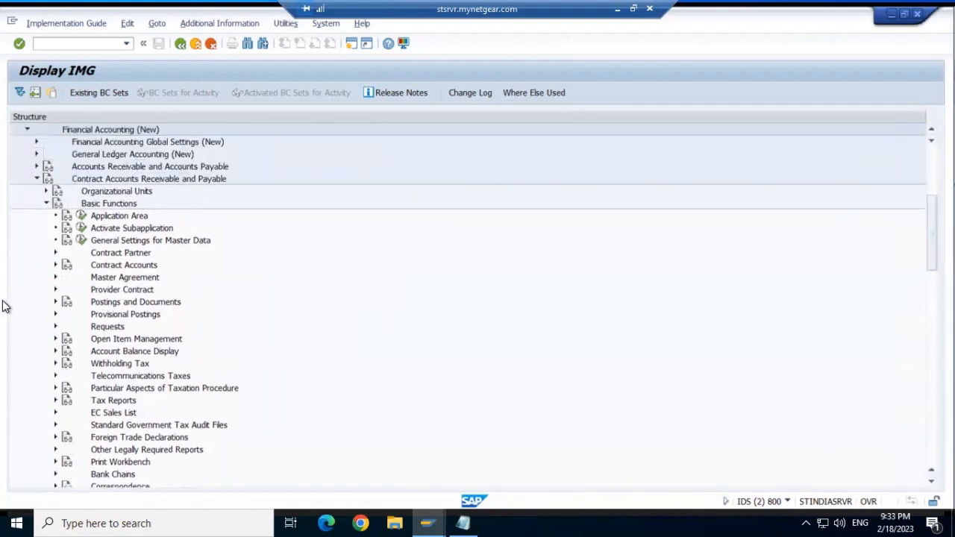
left_click(45, 203)
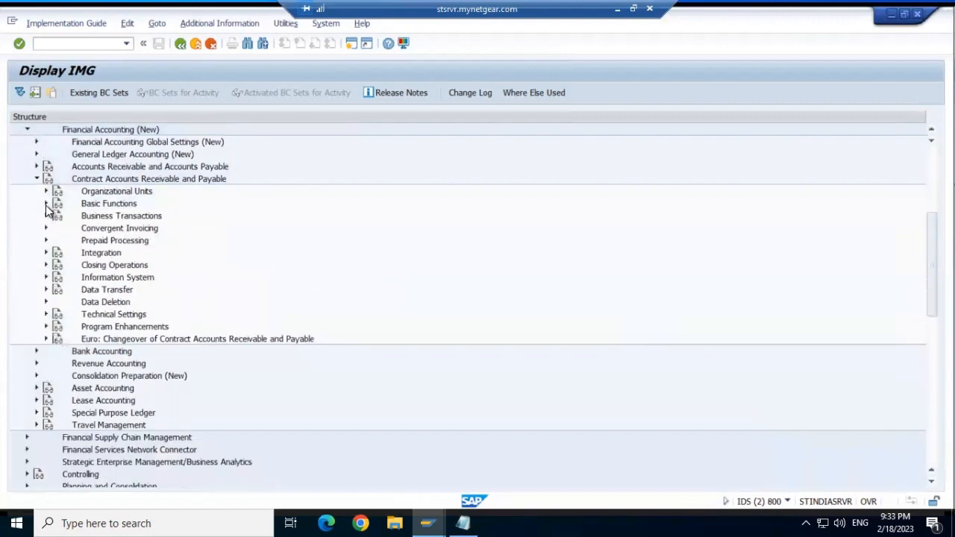
left_click(36, 142)
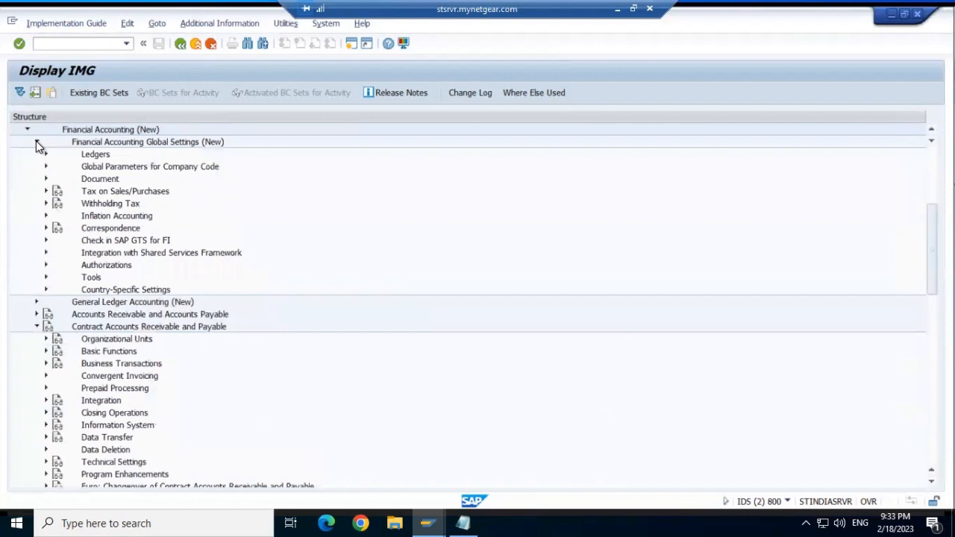
left_click(46, 191)
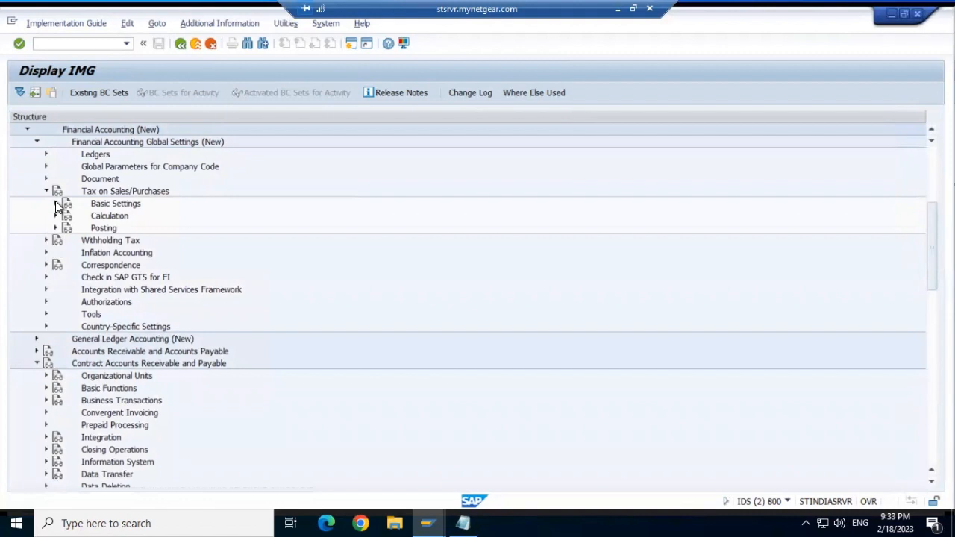
left_click(55, 204)
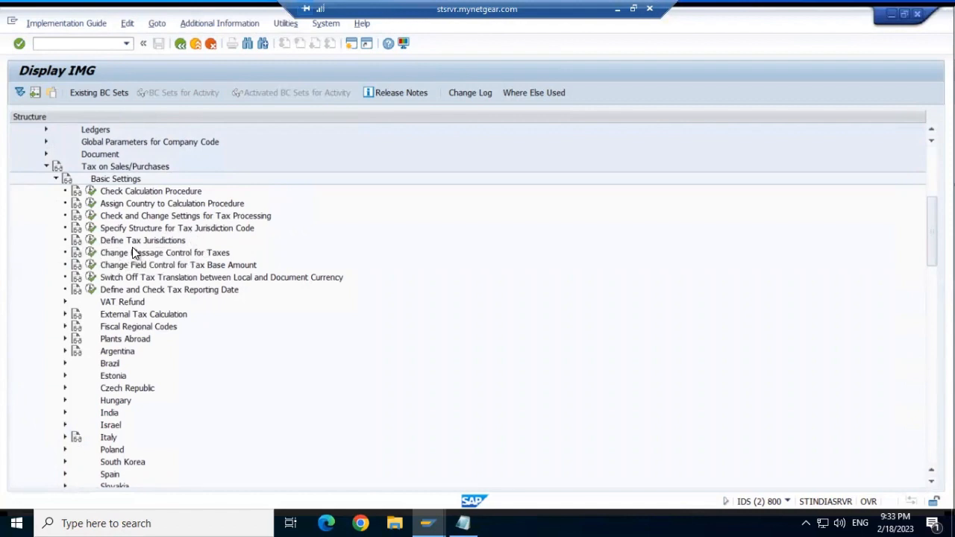
left_click(94, 241)
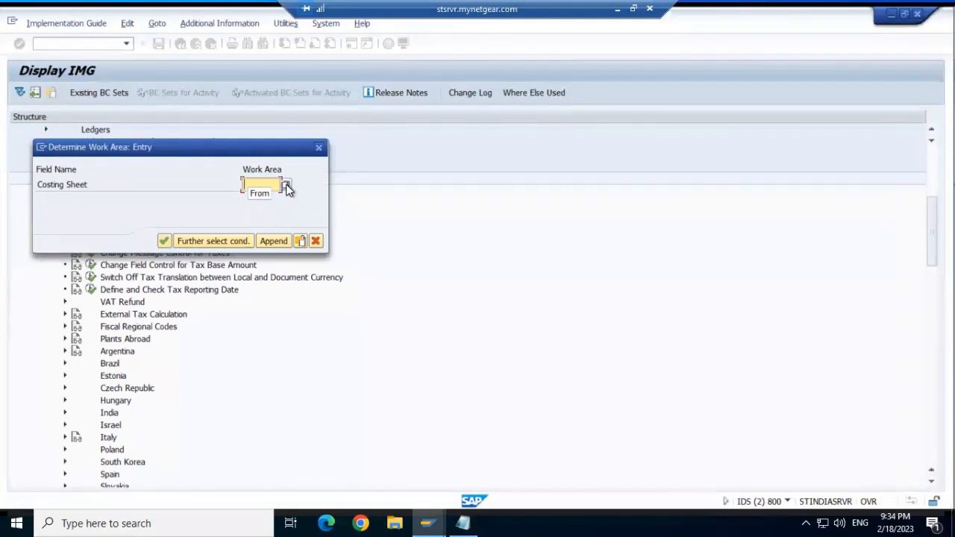
left_click(288, 188)
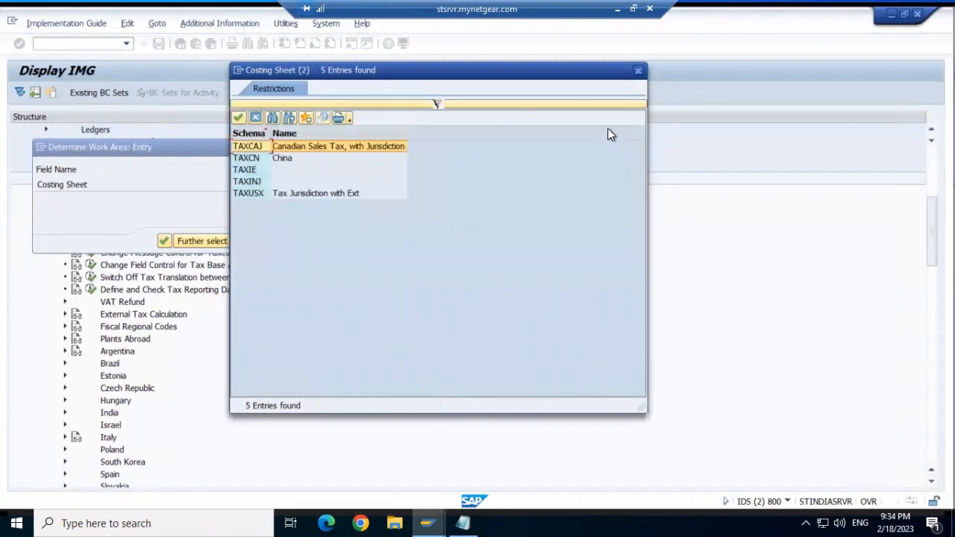
left_click(639, 71)
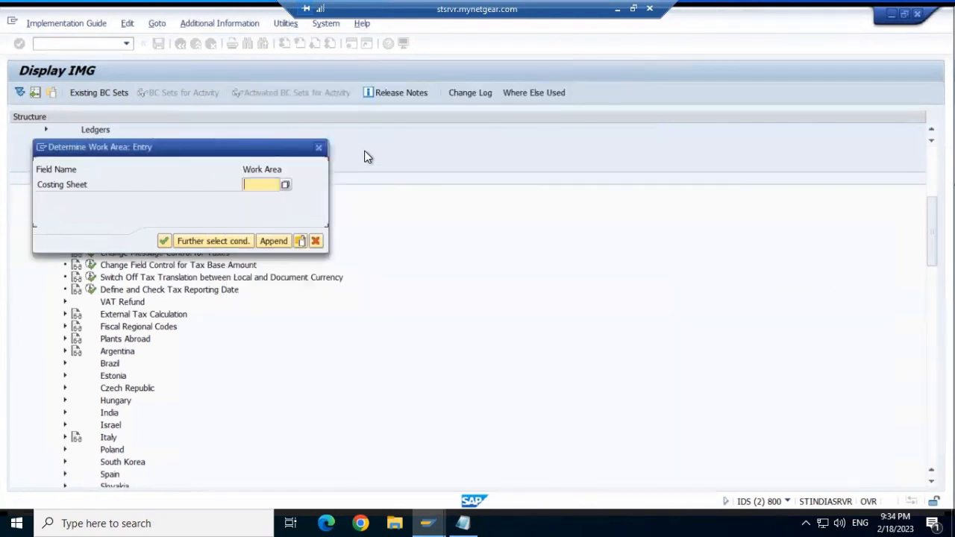
left_click(322, 148)
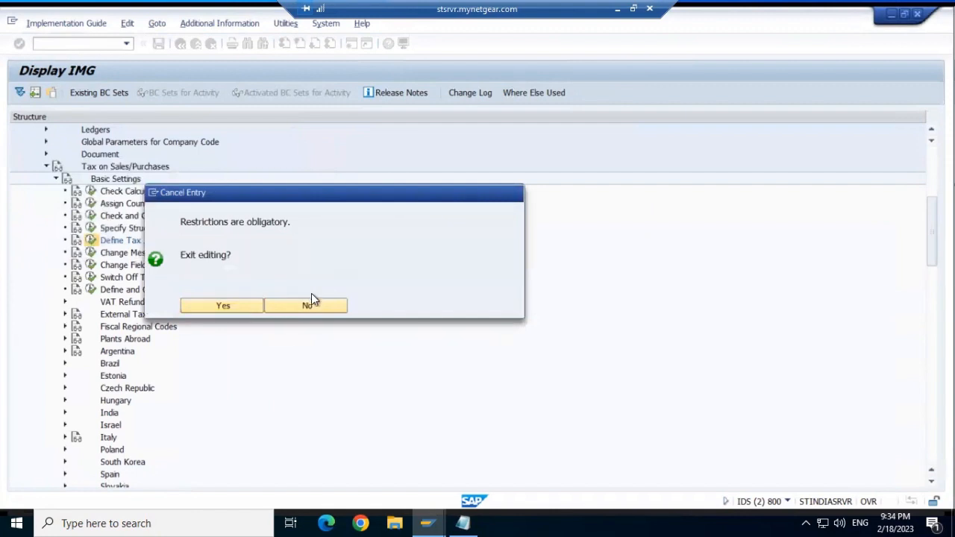
left_click(312, 302)
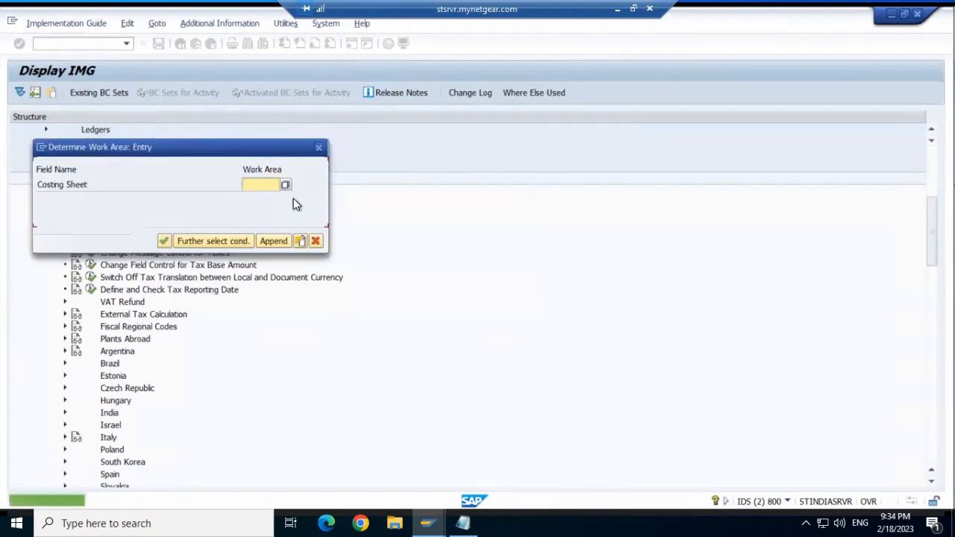
left_click(316, 240)
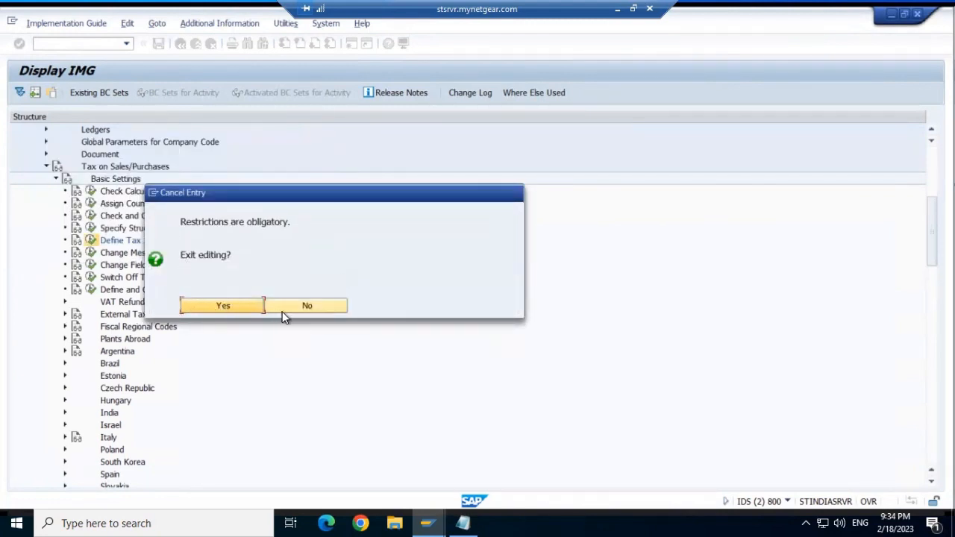
left_click(308, 304)
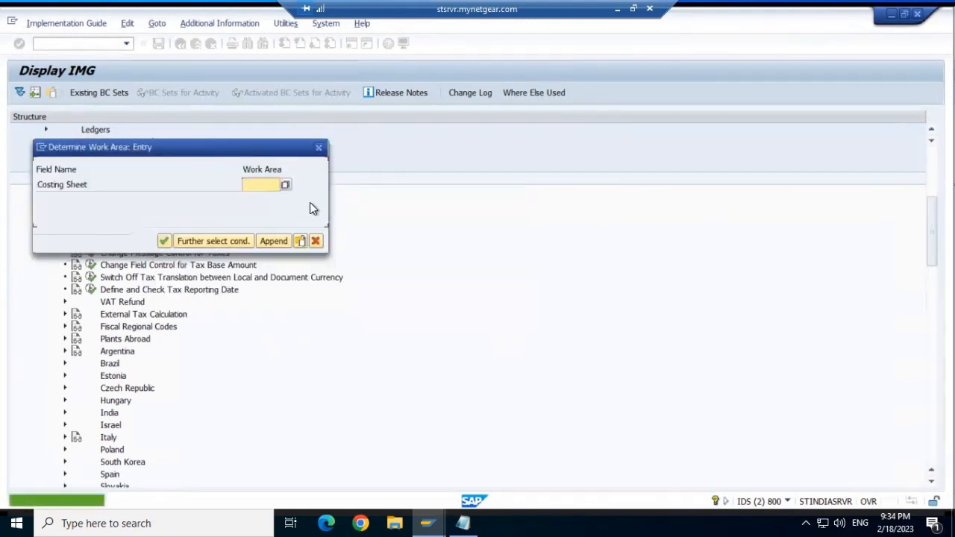
left_click(319, 149)
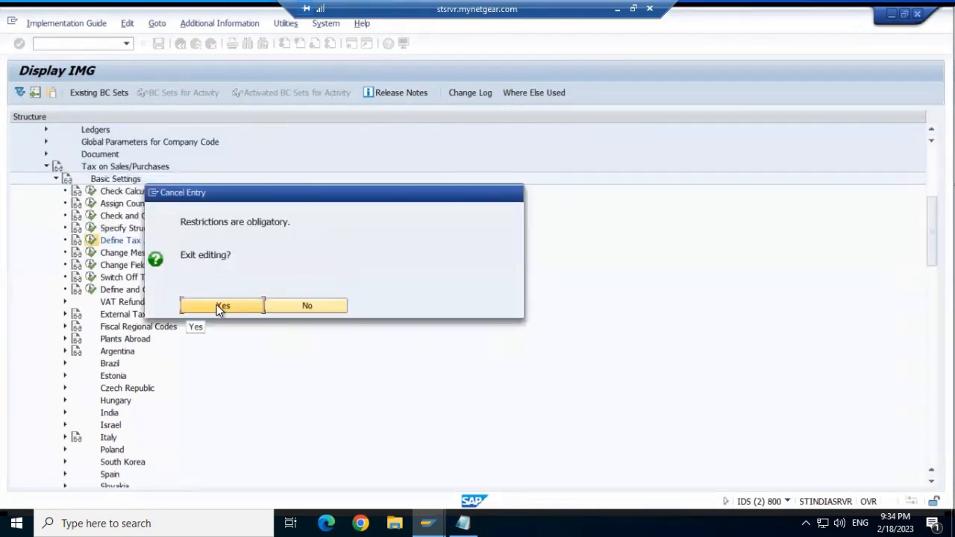
left_click(218, 306)
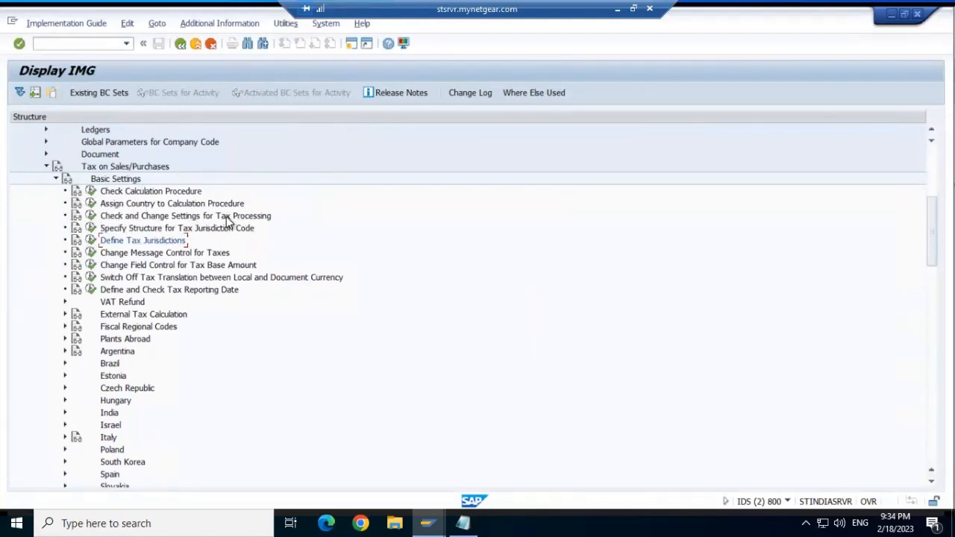
- In Check and Change Settings for Tax Processing, add a new entry with Tax type 2 (Input tax)
left_click(92, 214)
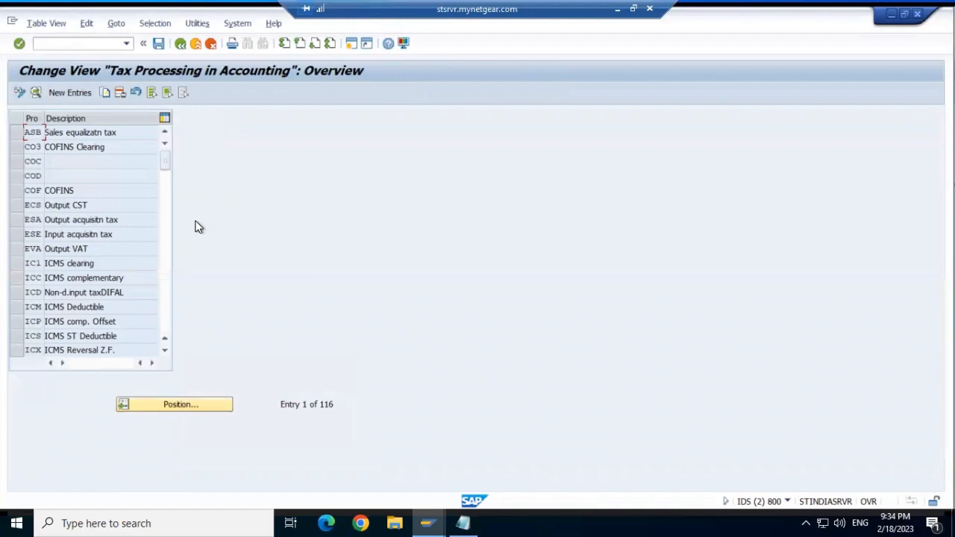
left_click(70, 93)
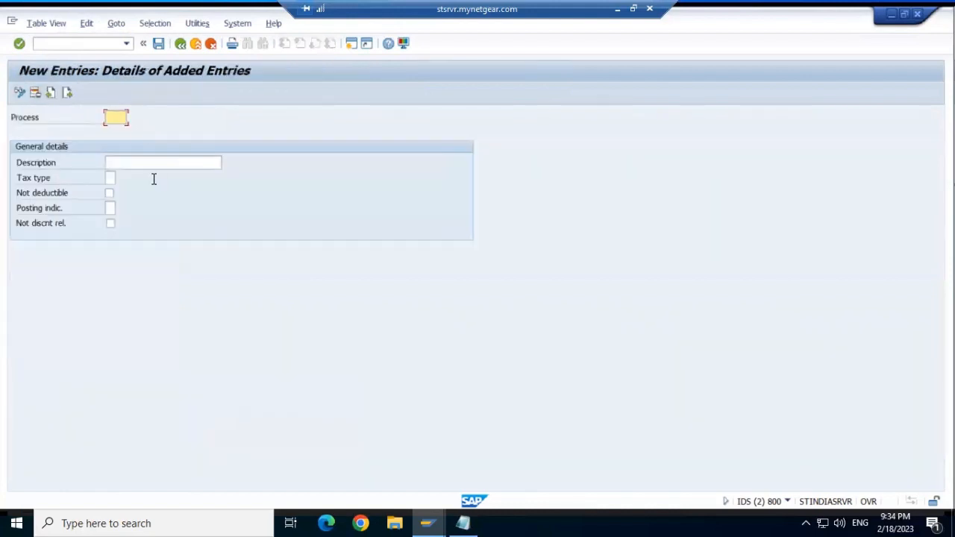
left_click(109, 179)
left_click(120, 179)
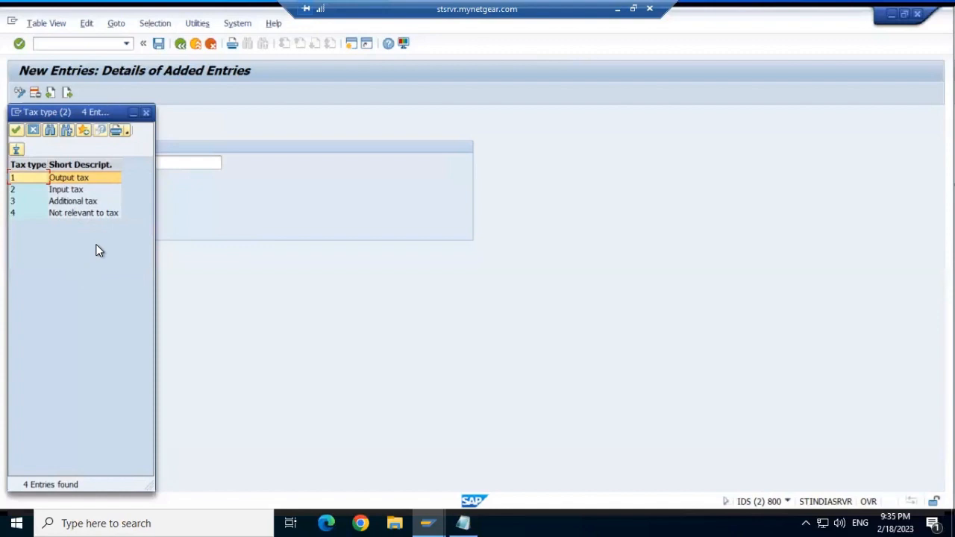
left_click(75, 190)
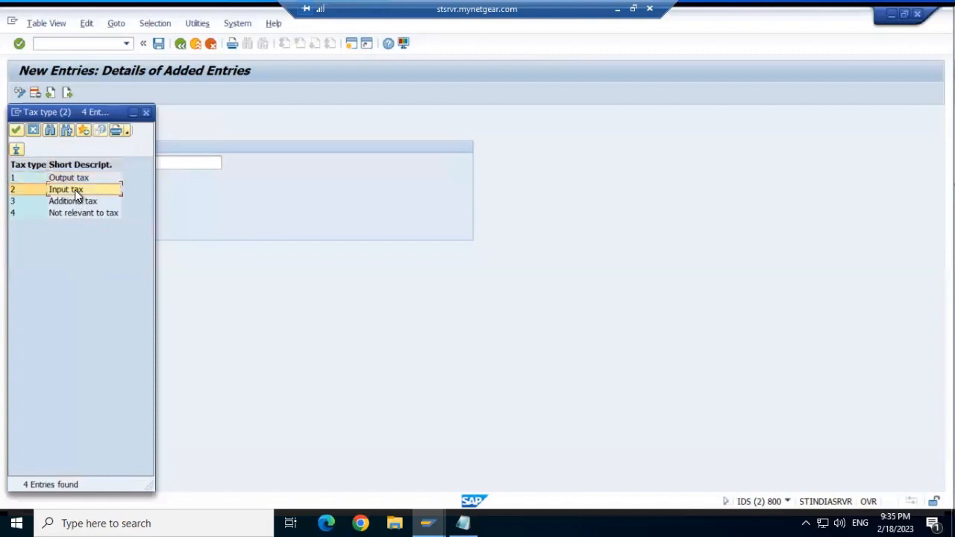
left_click(16, 132)
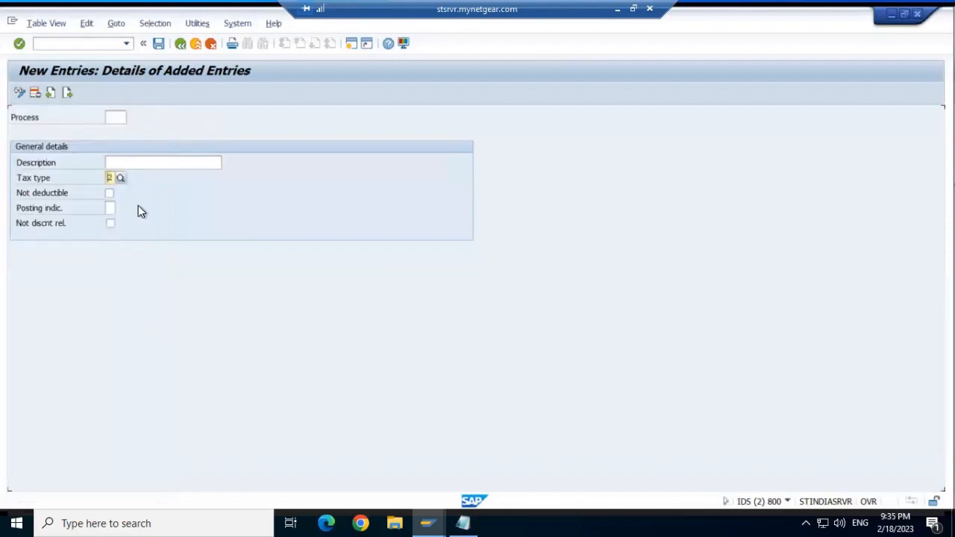
left_click(126, 165)
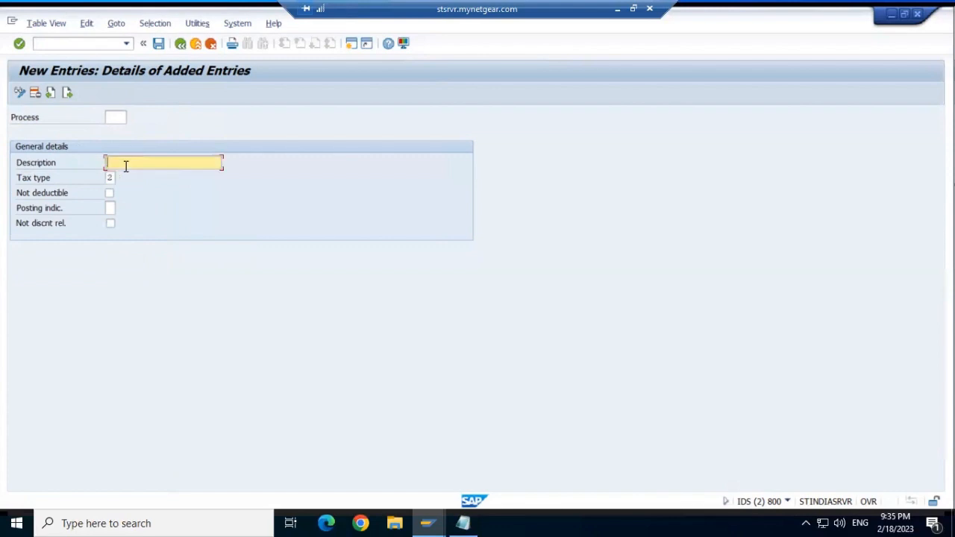
- Enter process ORT with the description 'Oretes tax'
left_click(110, 208)
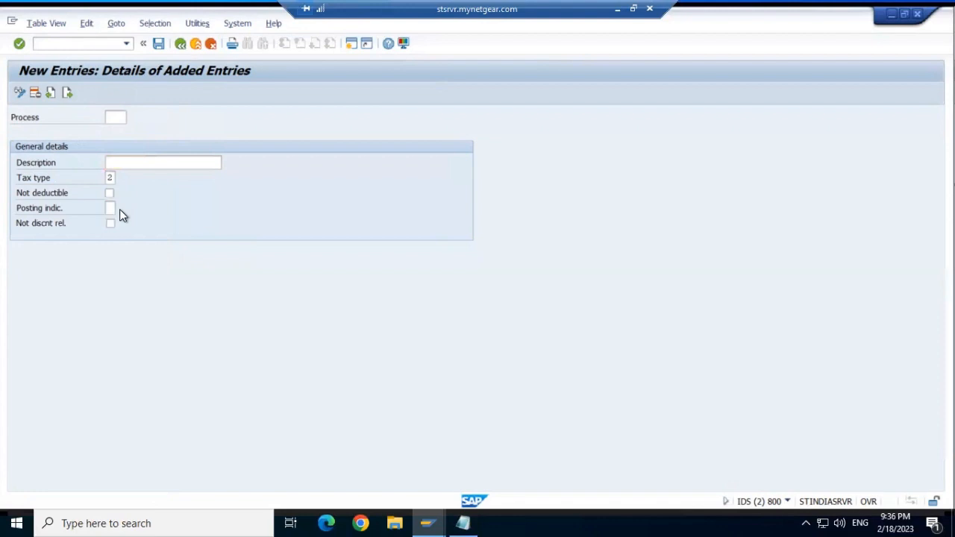
left_click(120, 209)
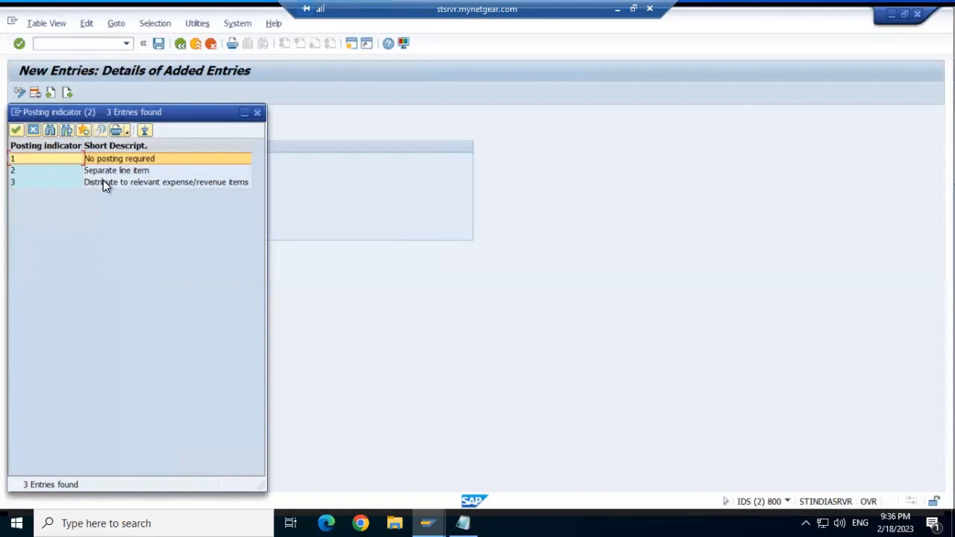
left_click(256, 112)
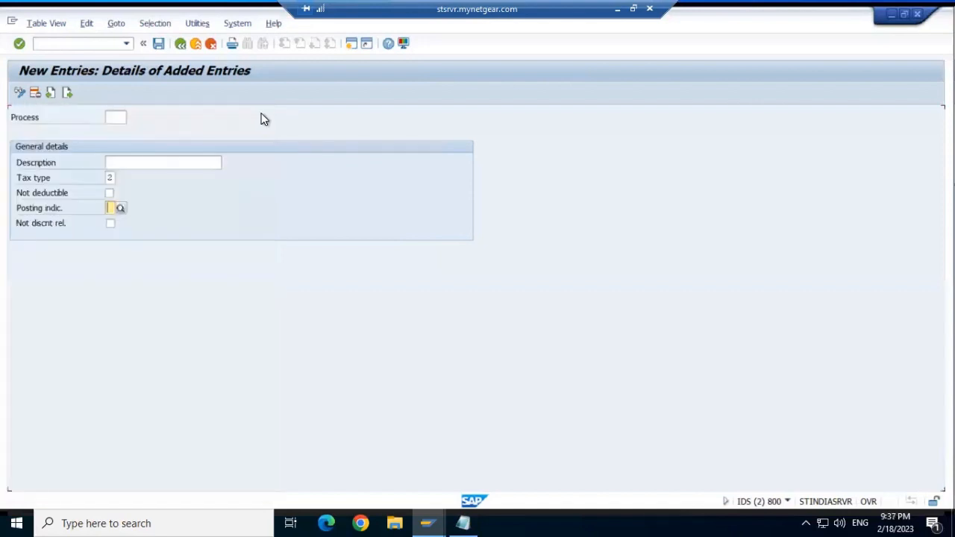
left_click(116, 117)
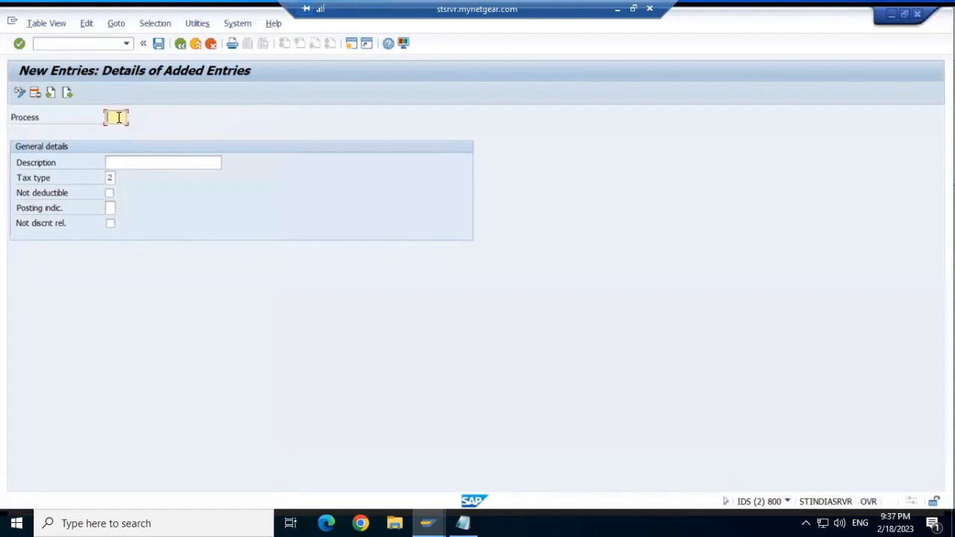
type("0FR")
left_click(140, 162)
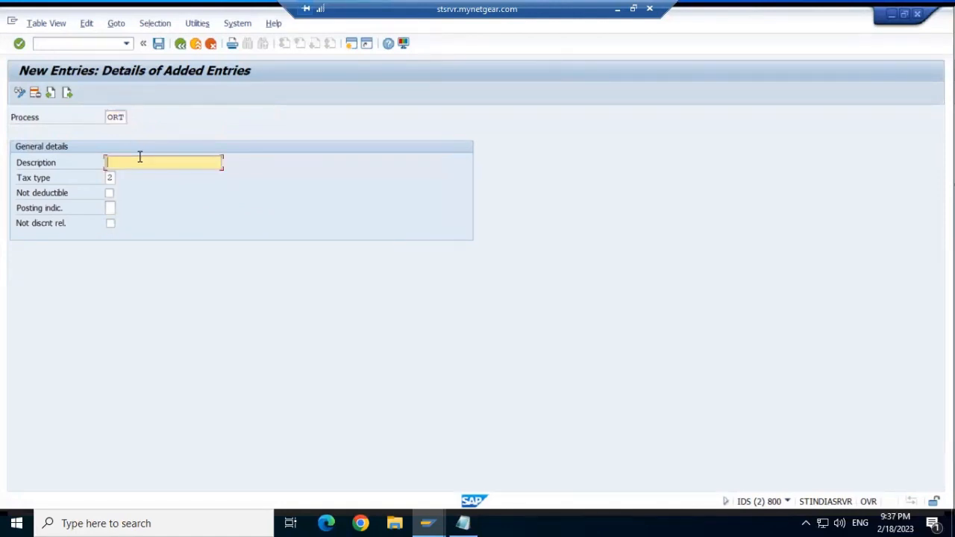
type("Oretes tax")
- Save the entry under a customizing request and return to the overview
left_click(158, 44)
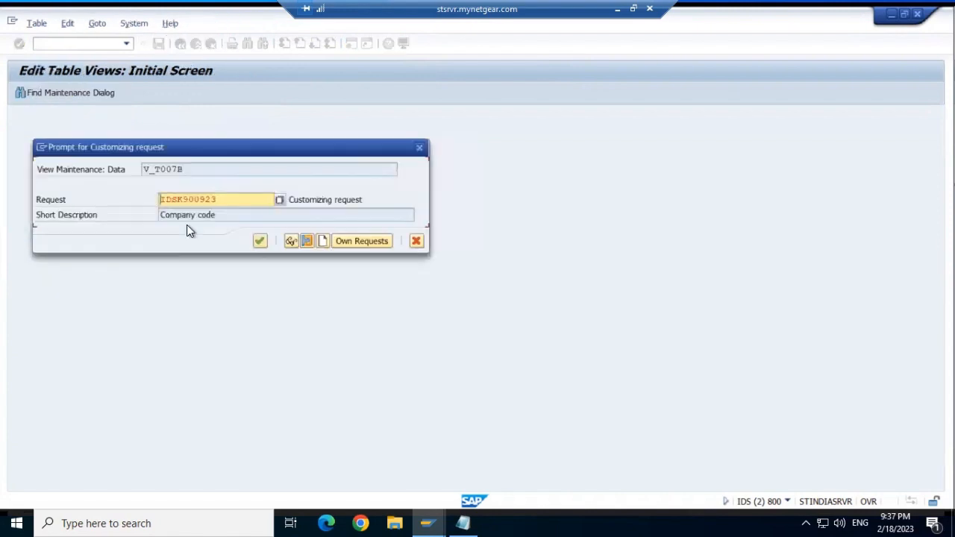
left_click(260, 241)
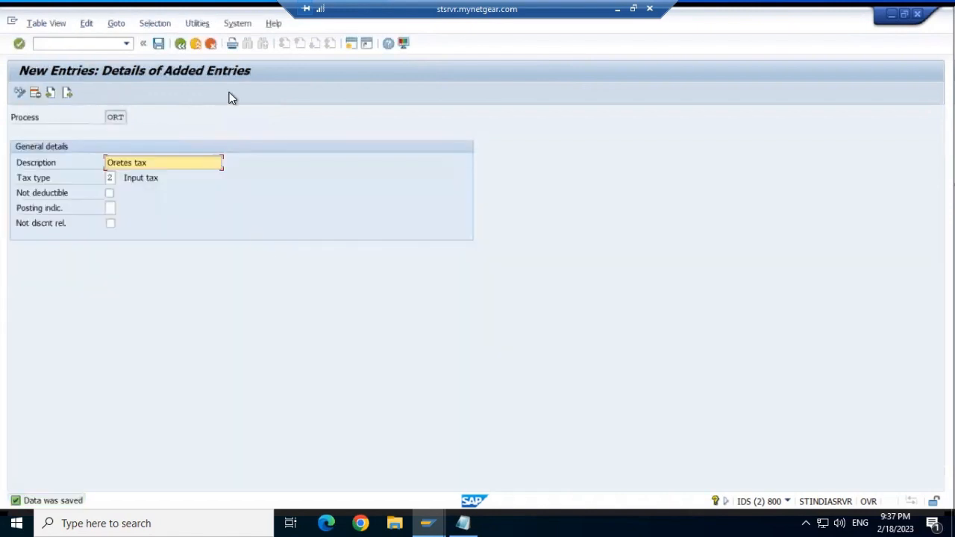
left_click(181, 44)
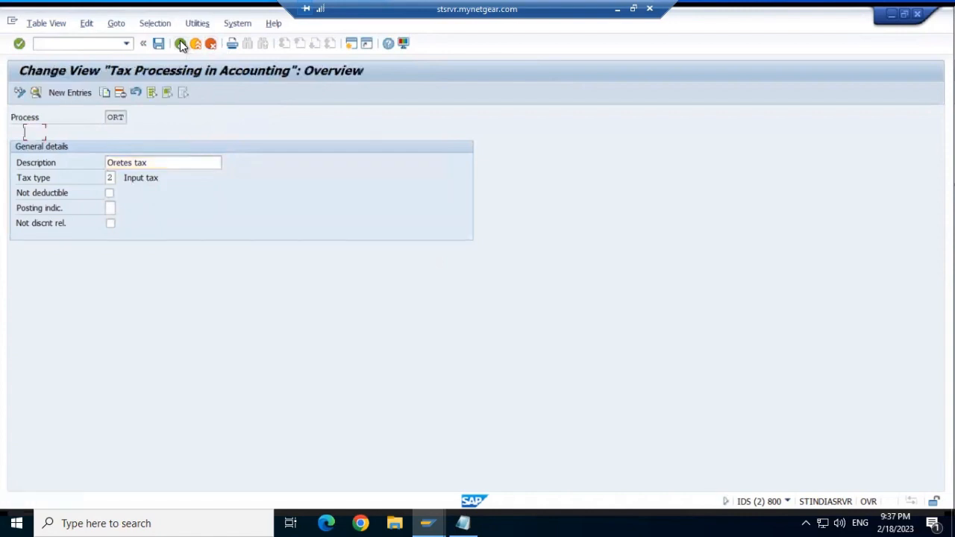
- Start a new tax jurisdiction code structure entry for costing sheet TAXINJ
left_click(180, 44)
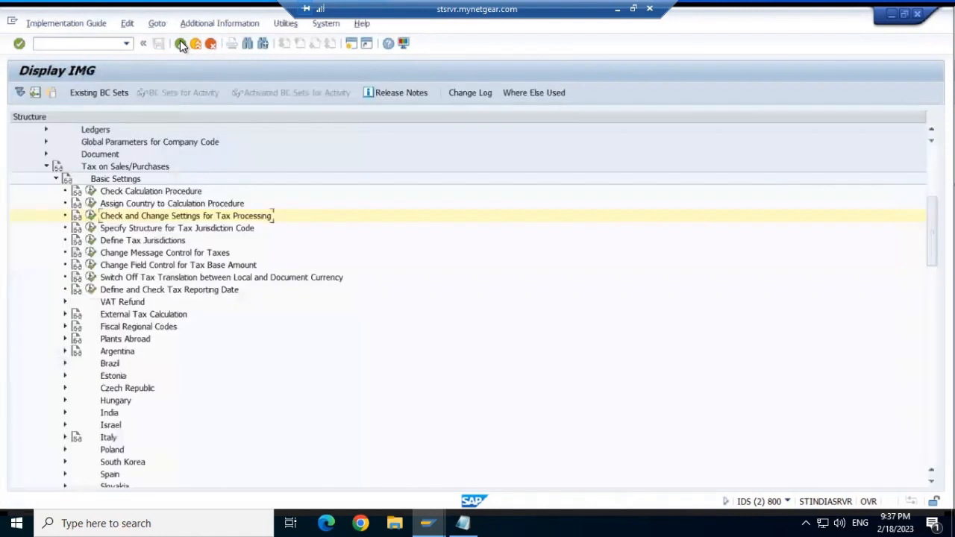
left_click(89, 229)
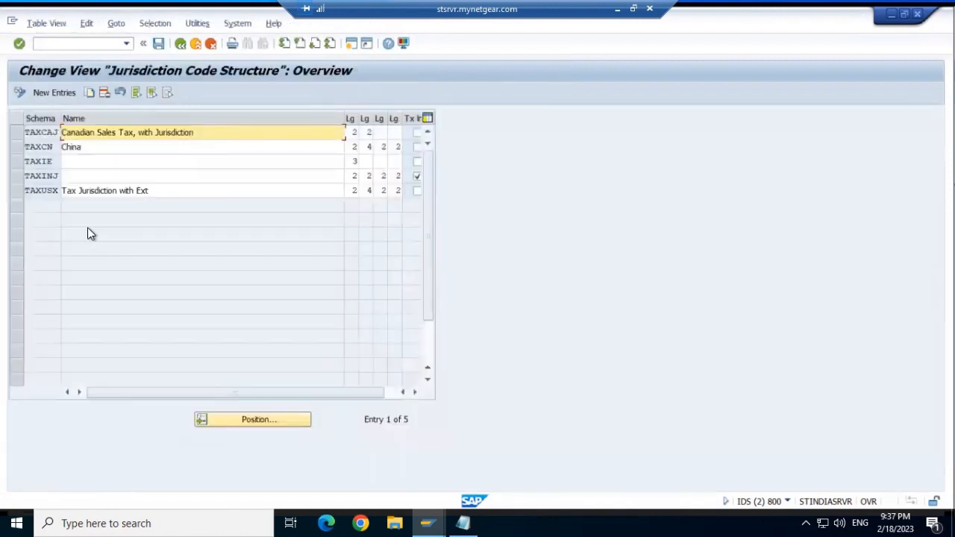
left_click(58, 88)
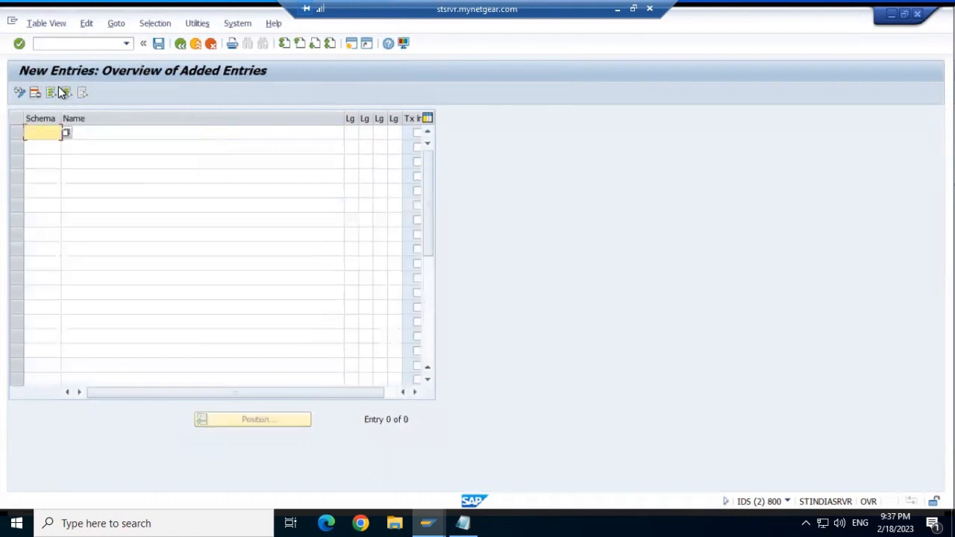
left_click(65, 133)
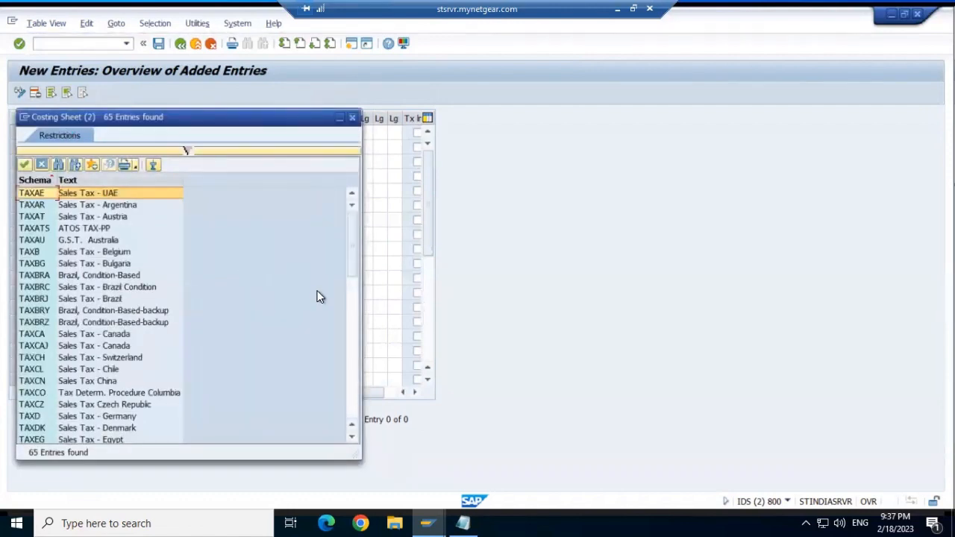
left_click(354, 315)
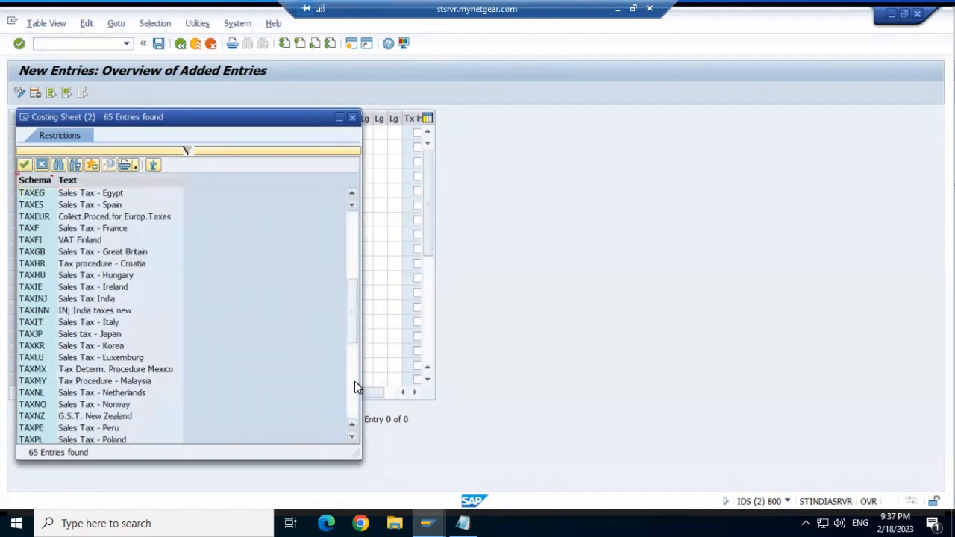
left_click(105, 299)
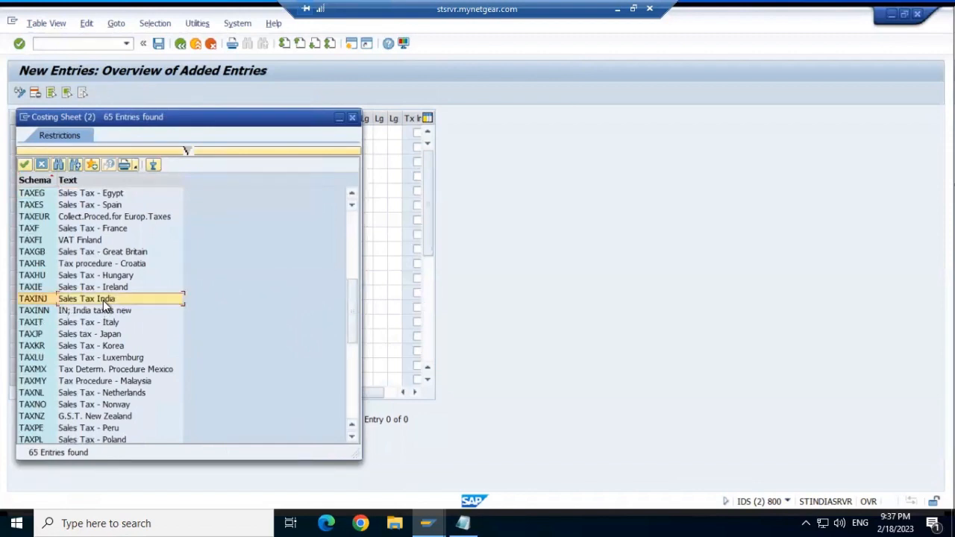
left_click(24, 166)
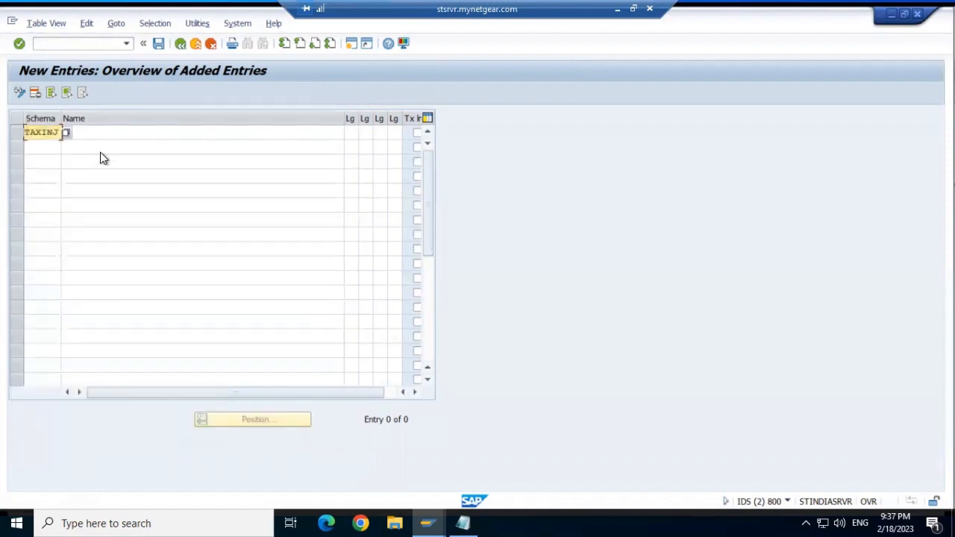
- Name the TAXINJ structure entry 'Tax for india'
left_click(106, 133)
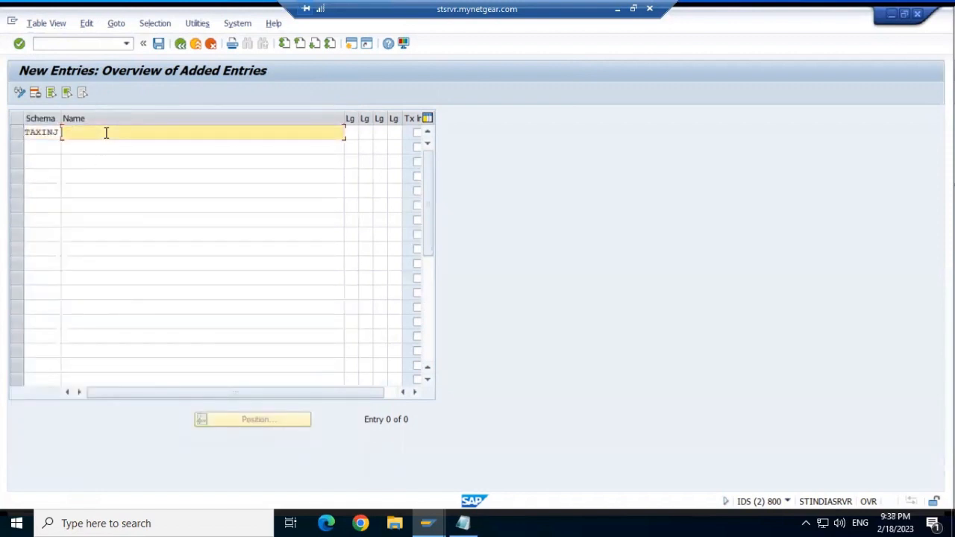
type("Tax for india")
left_click(415, 392)
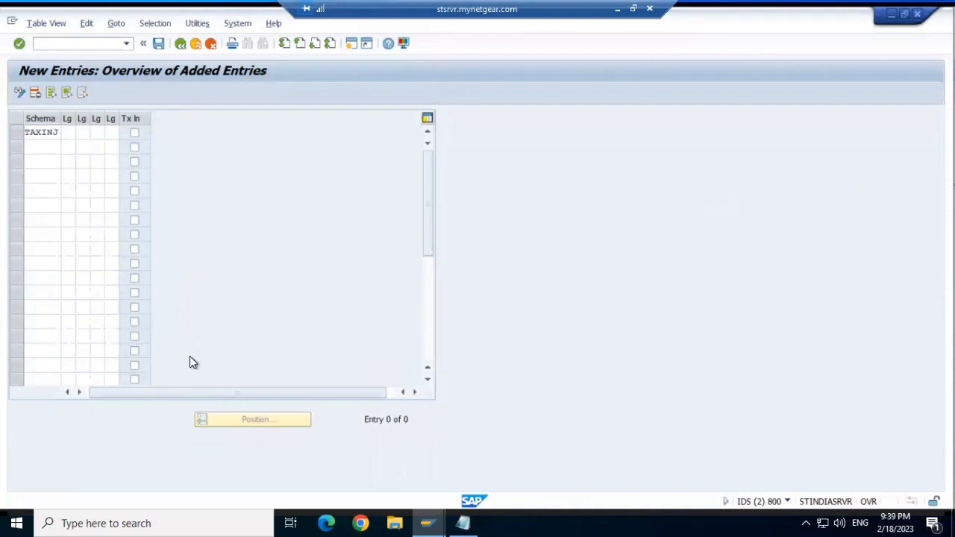
left_click(65, 395)
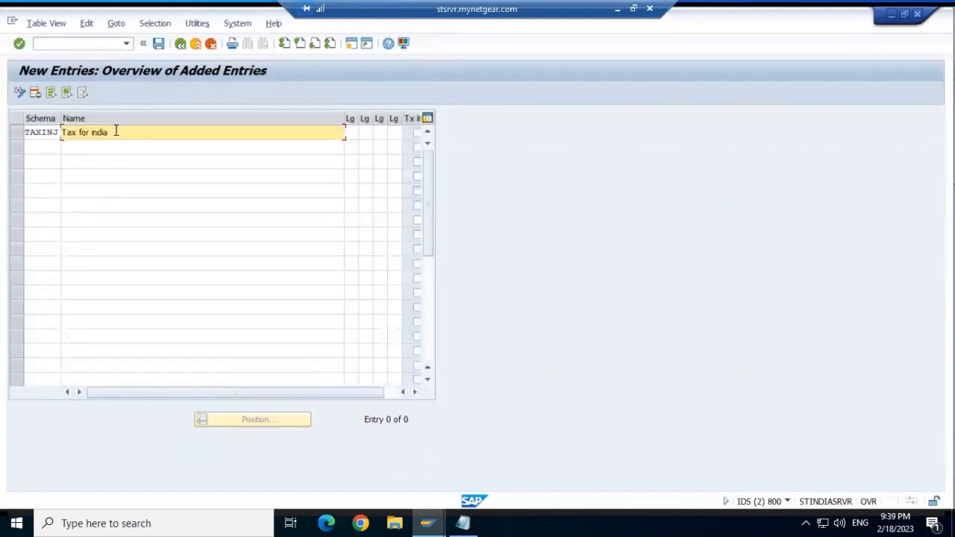
left_click_drag(385, 420, 415, 395)
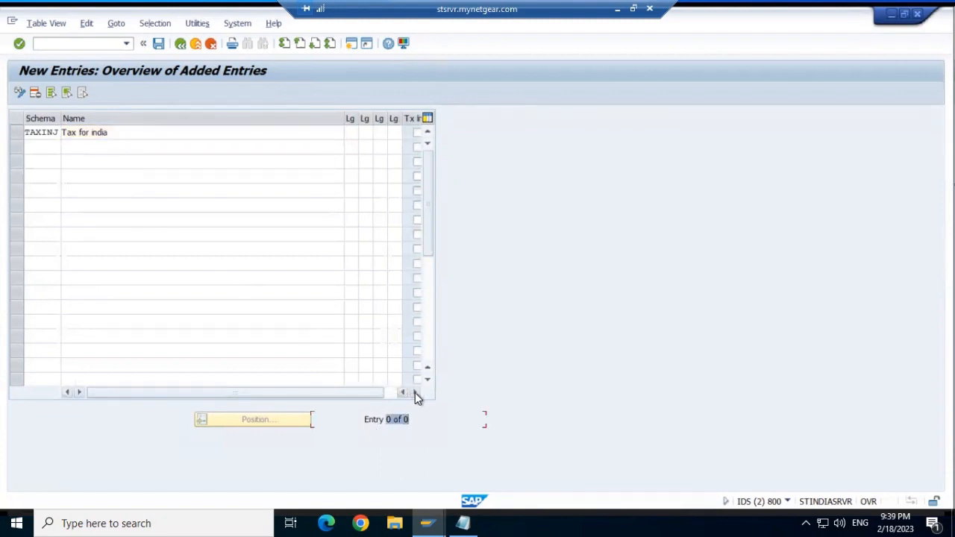
left_click(414, 392)
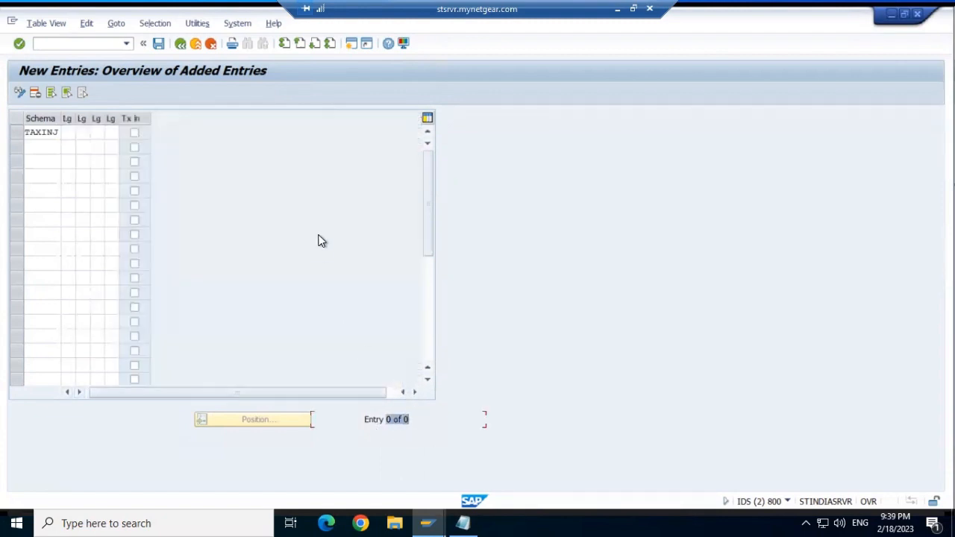
- Fill the four TAXINJ length fields with E, 6, 2, 2 and try to save
left_click(68, 132)
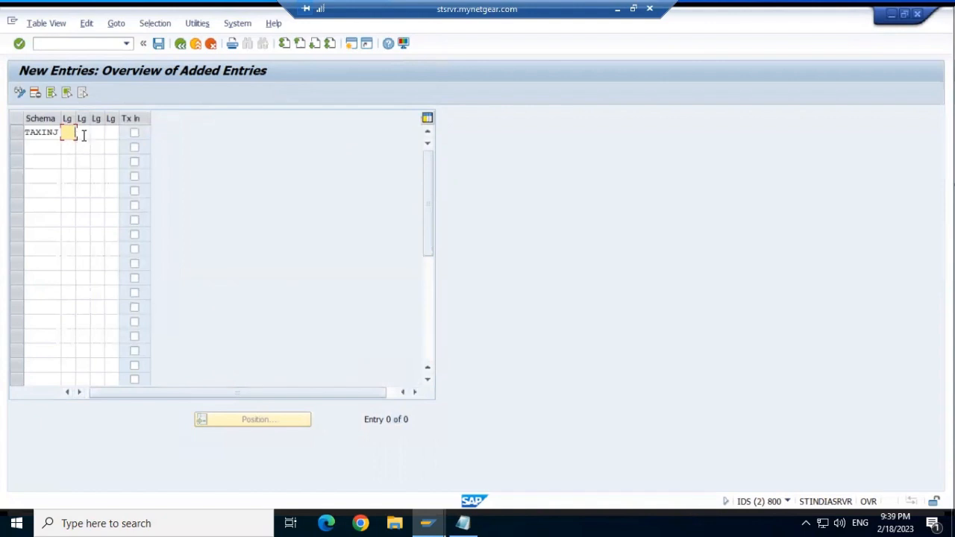
left_click(83, 135)
left_click(97, 131)
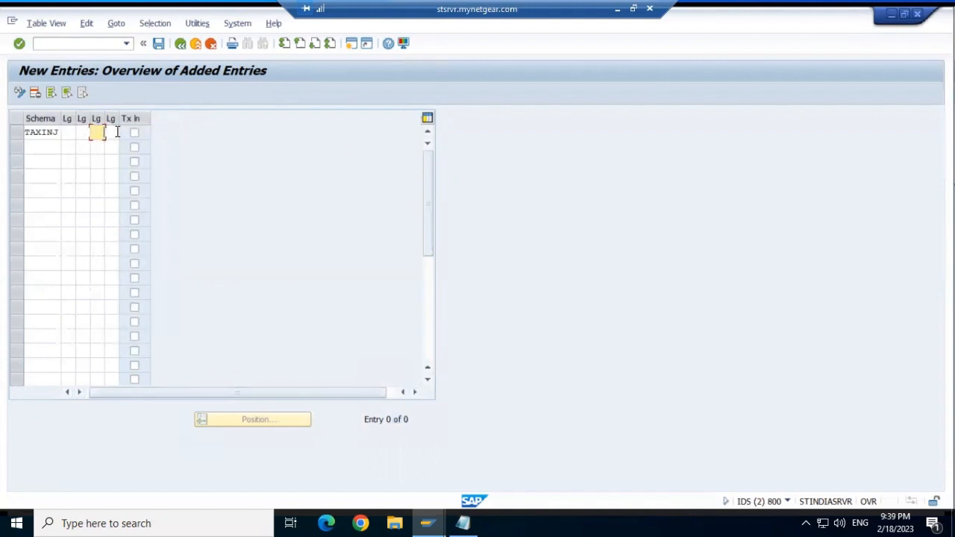
left_click(114, 132)
left_click(72, 135)
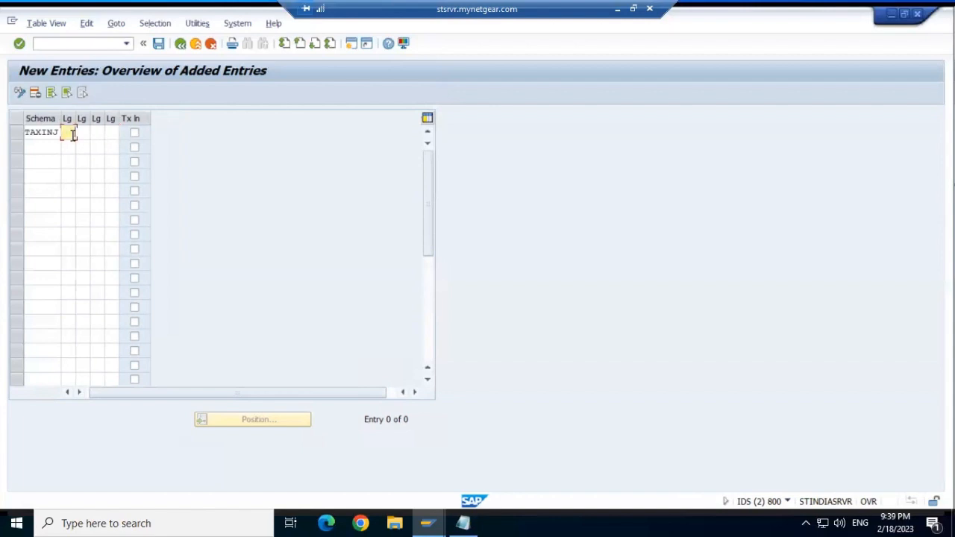
type("E")
left_click(83, 132)
type("6")
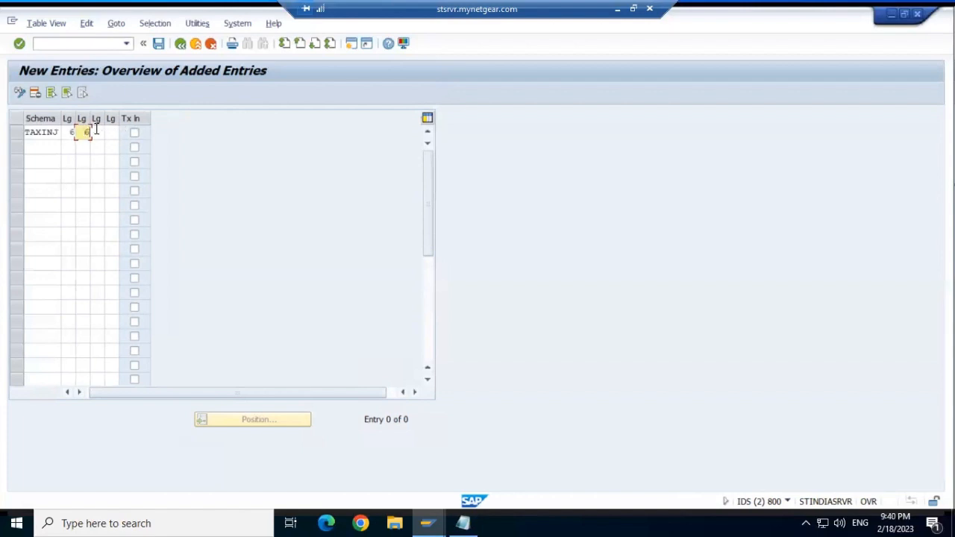
left_click(96, 131)
type("2")
left_click(115, 132)
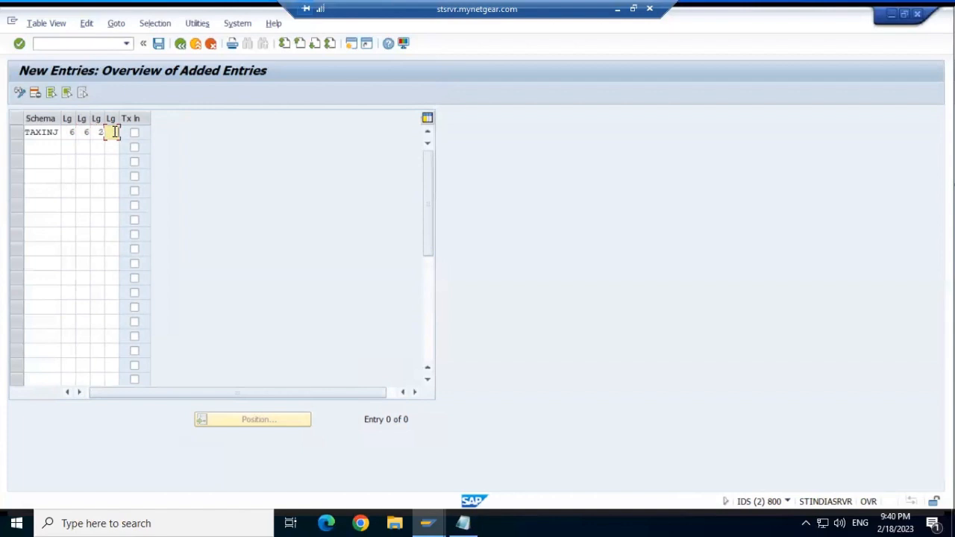
type("2")
left_click(157, 45)
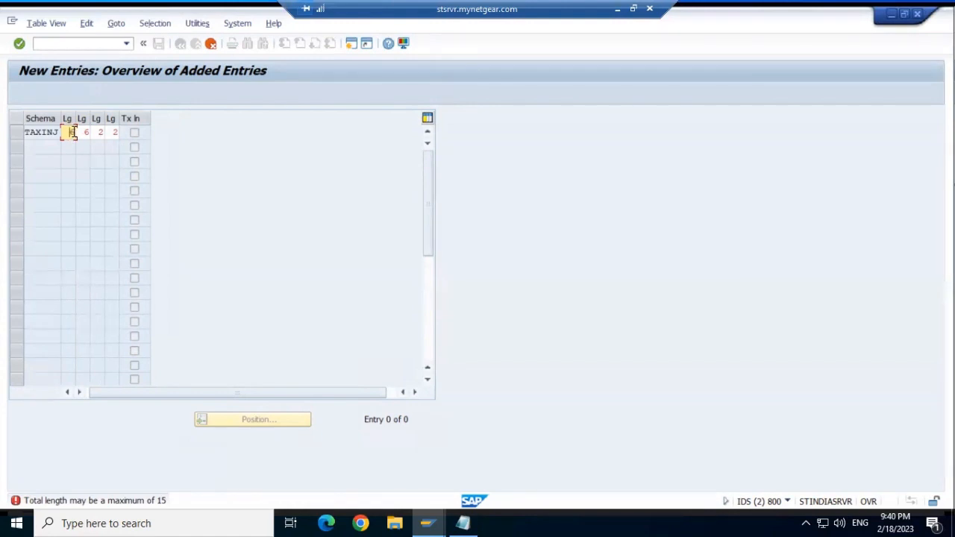
- Change the first two lengths to 5 and 4 and resubmit the entry
key("Delete")
type("5")
left_click(87, 132)
key("Delete")
type("4")
key("Return")
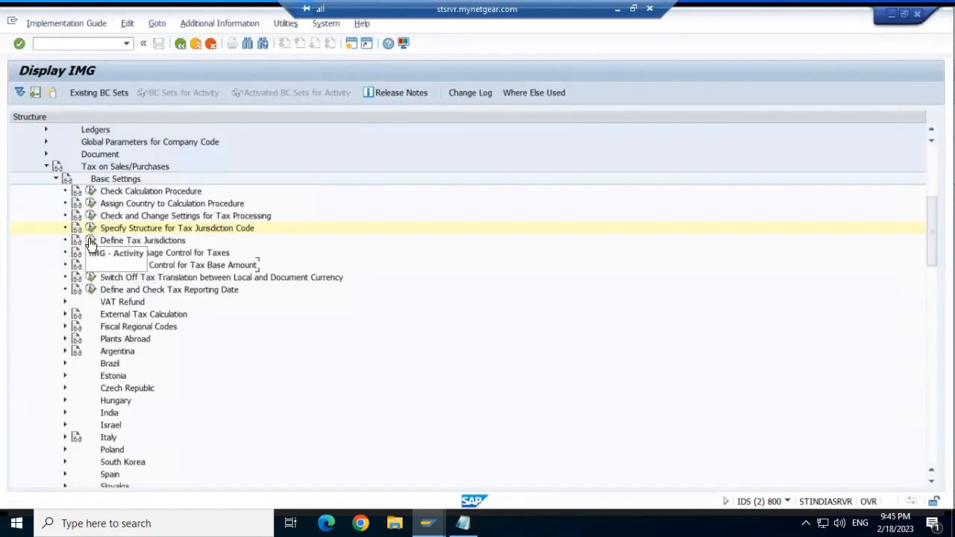
- Open Define Tax Jurisdictions for work area TAXINJ and inspect jurisdiction code IN01
left_click(90, 240)
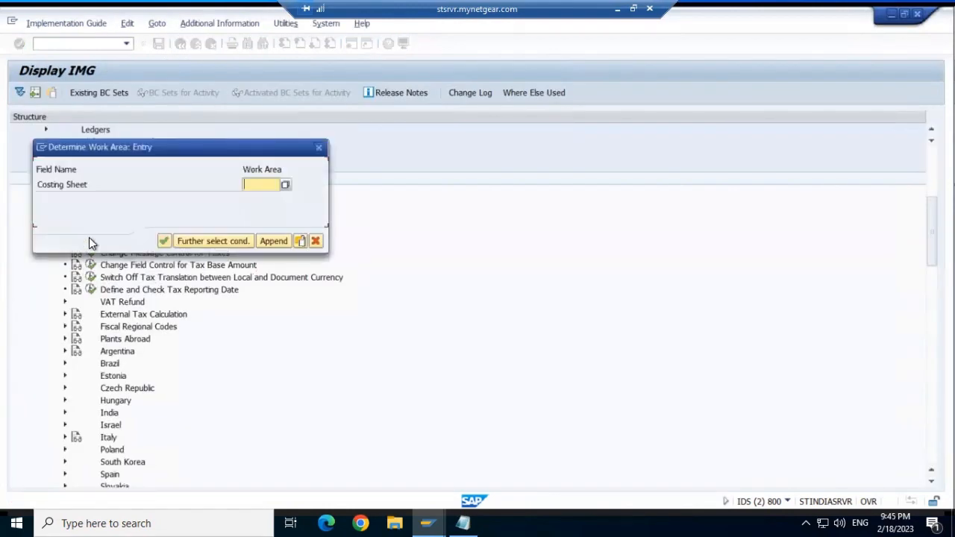
left_click(286, 185)
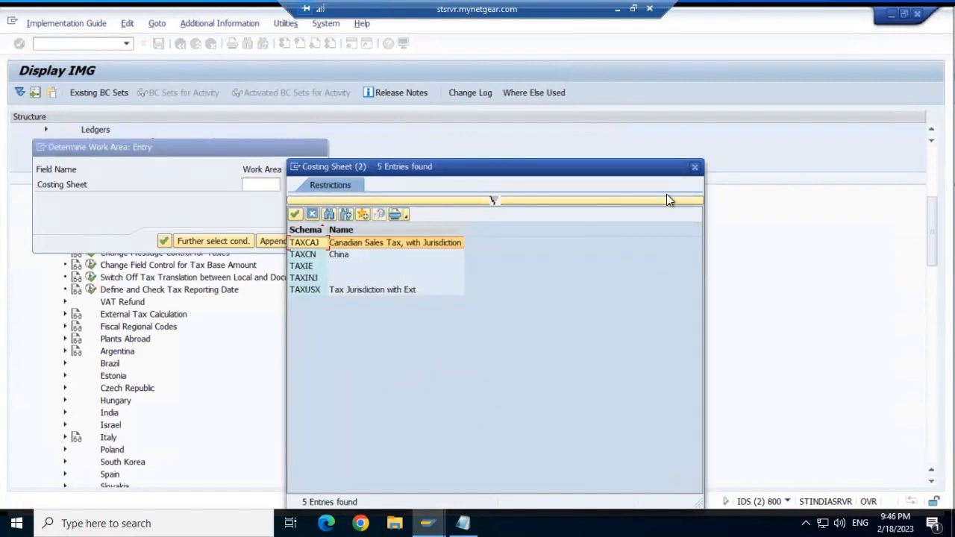
left_click(305, 277)
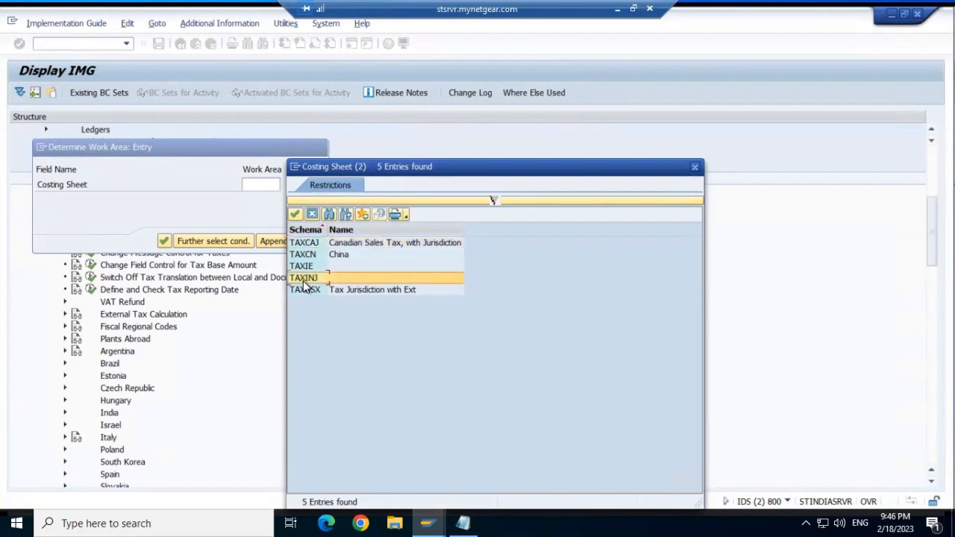
left_click(294, 213)
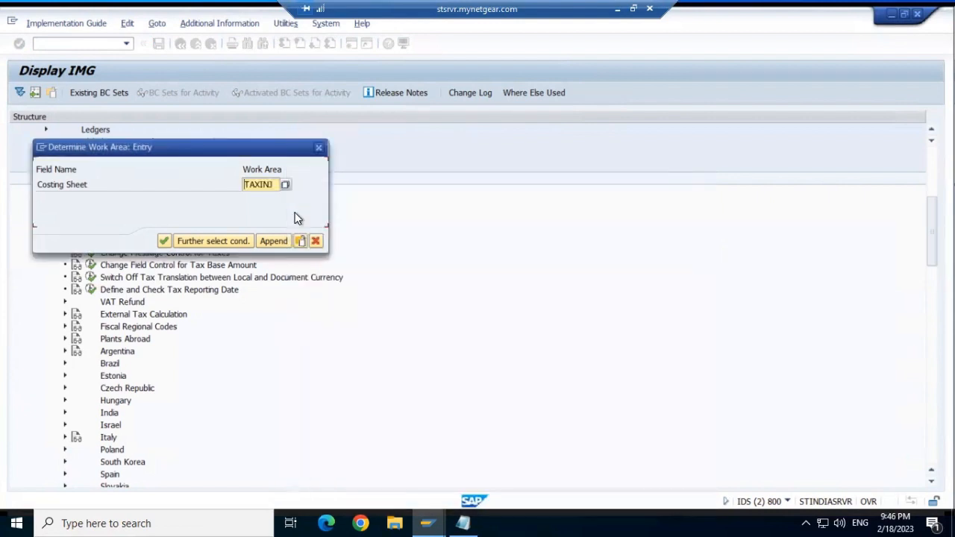
left_click(164, 241)
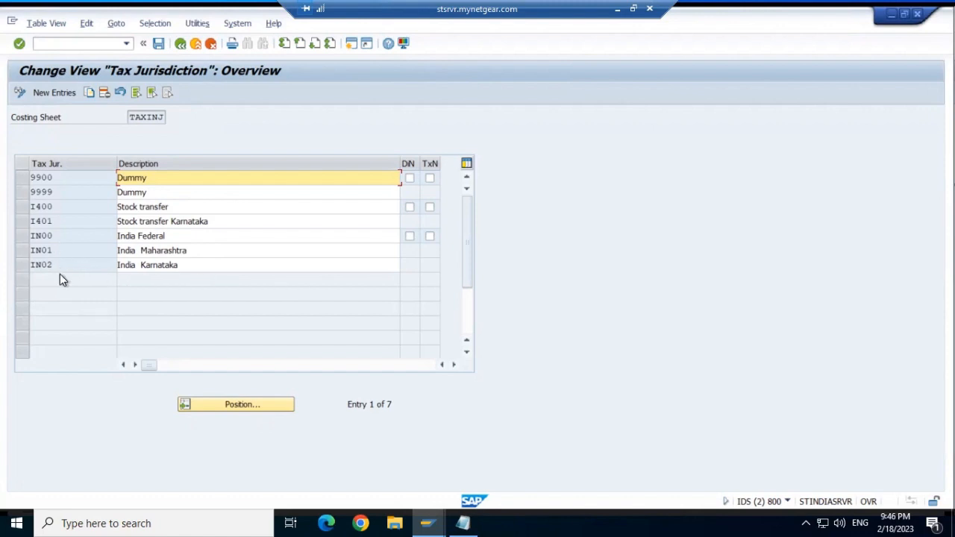
left_click(51, 250)
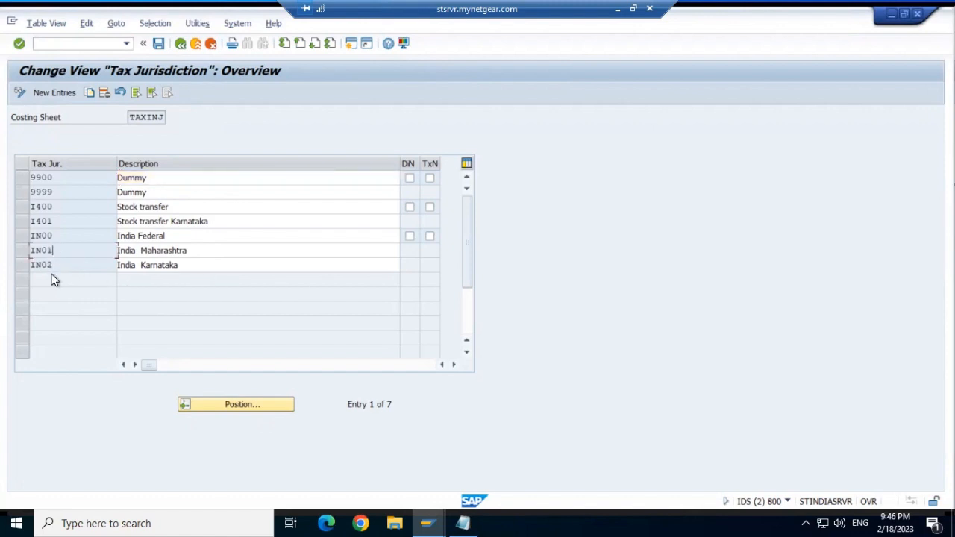
- Enter jurisdiction code lengths 4, 2, 4, 2 for TAXINO
left_click(56, 266)
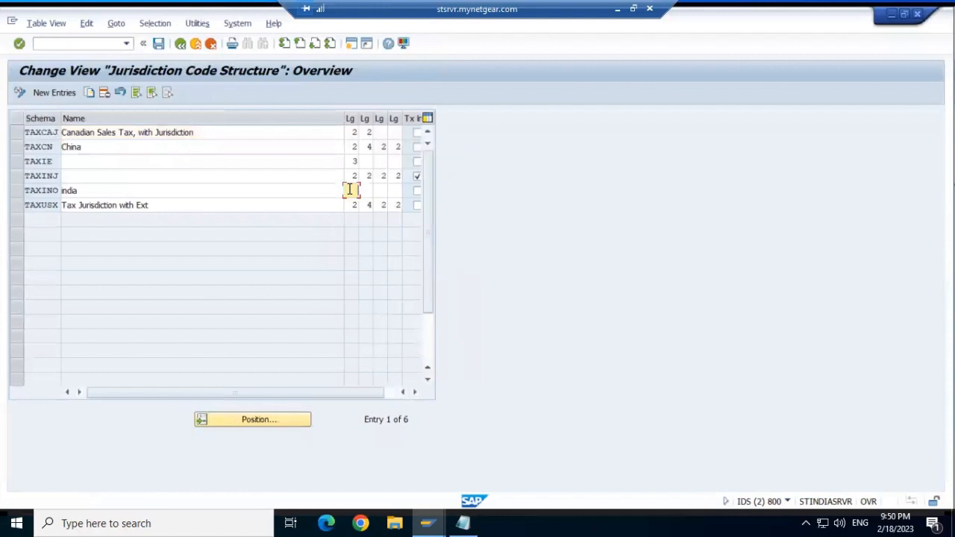
type("4")
left_click(370, 190)
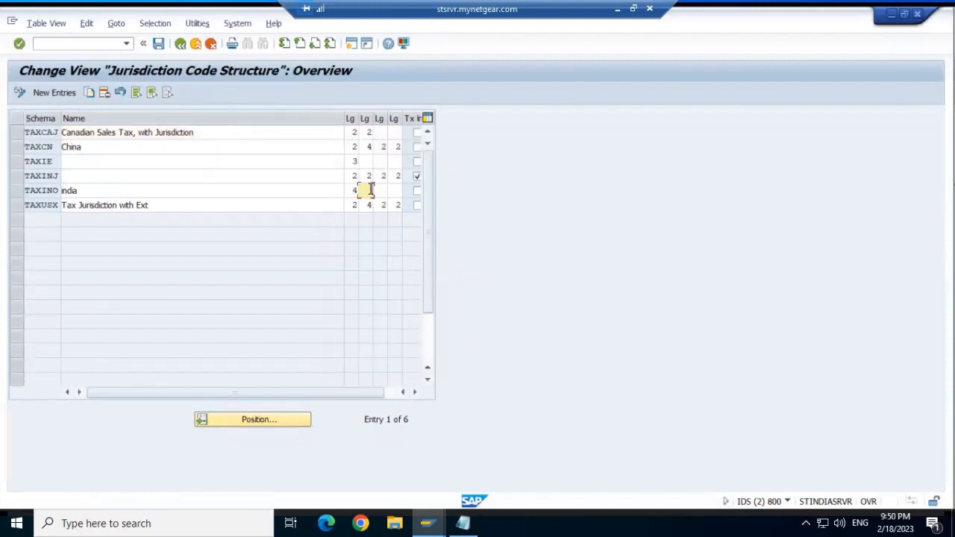
type("2")
left_click(385, 190)
type("4")
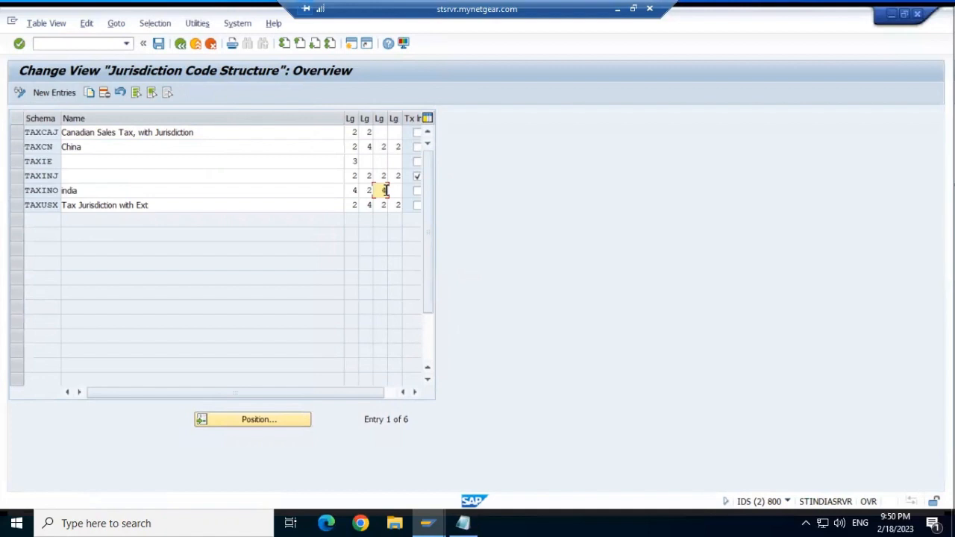
left_click(400, 191)
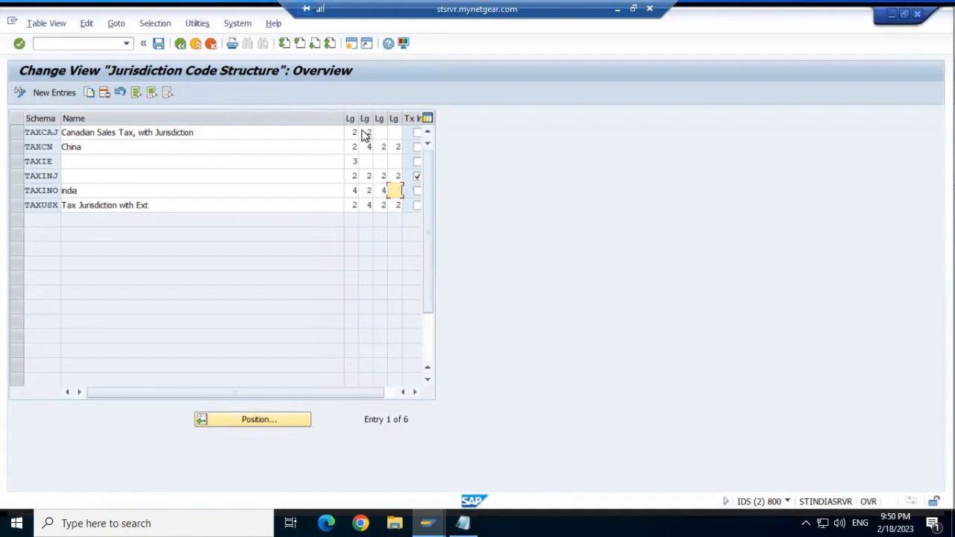
type("2")
- Save TAXINO under a customizing request and return to the IMG tree
left_click(158, 45)
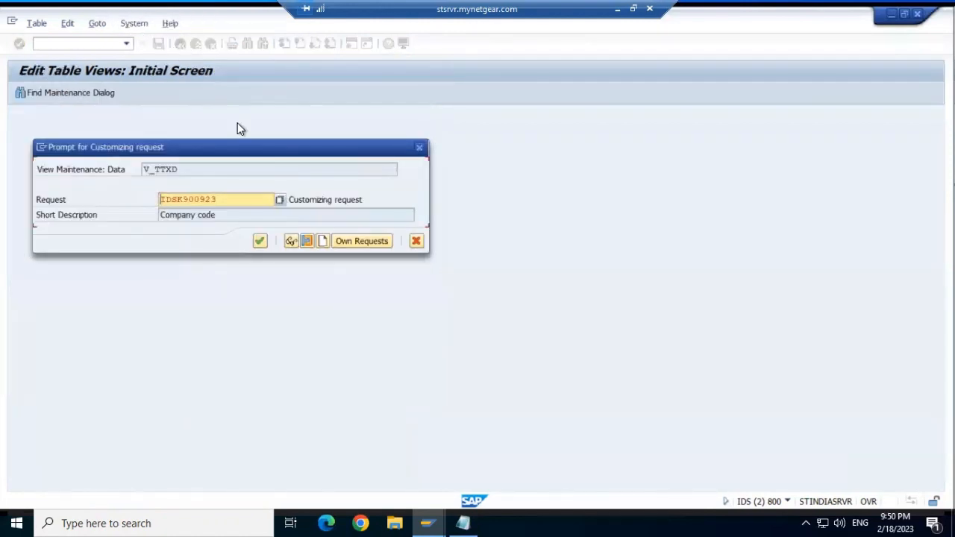
left_click(261, 241)
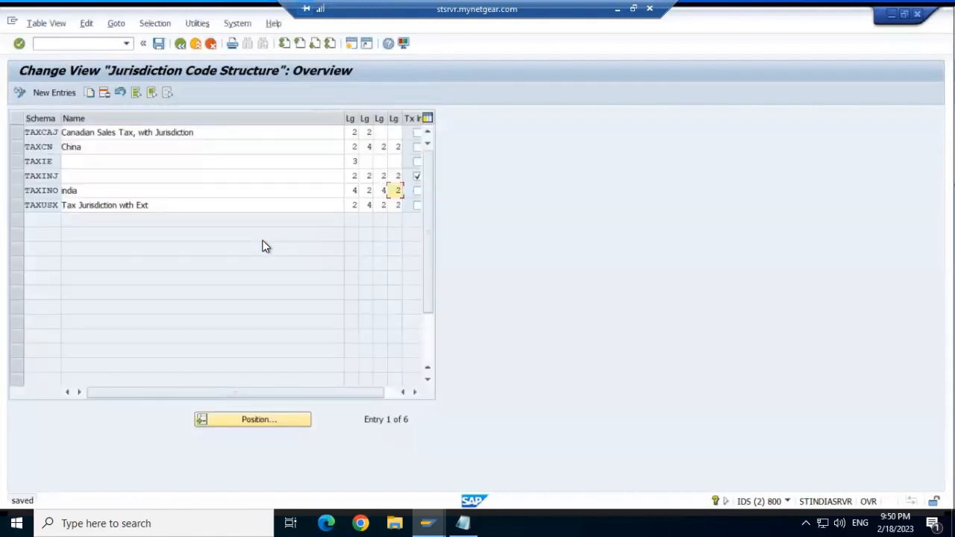
left_click(181, 44)
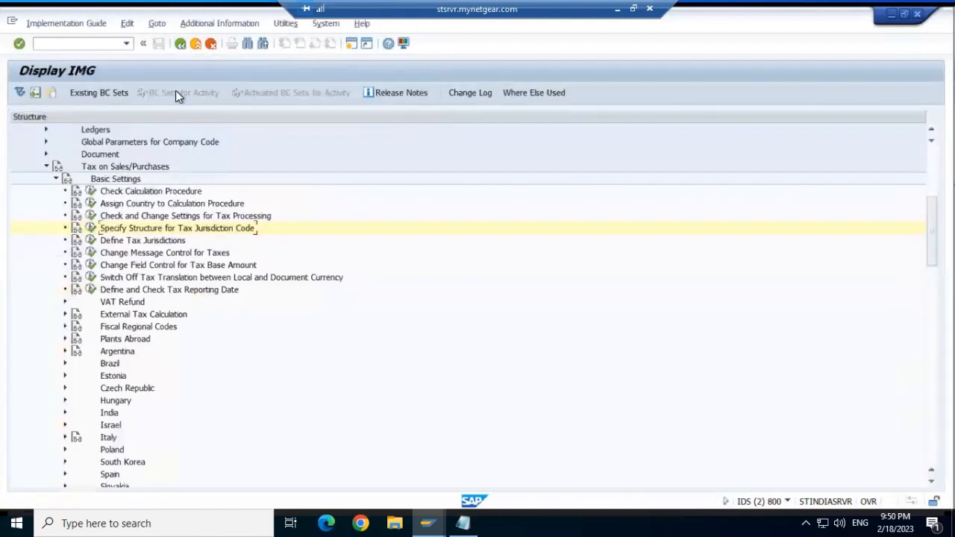
- Open Define Tax Jurisdictions with TAXINO as the work area
left_click(91, 240)
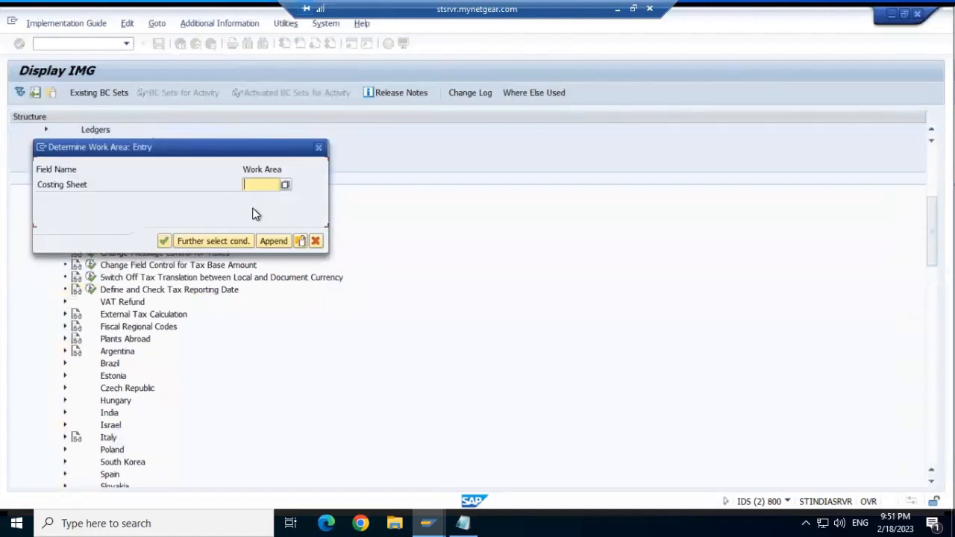
left_click(288, 185)
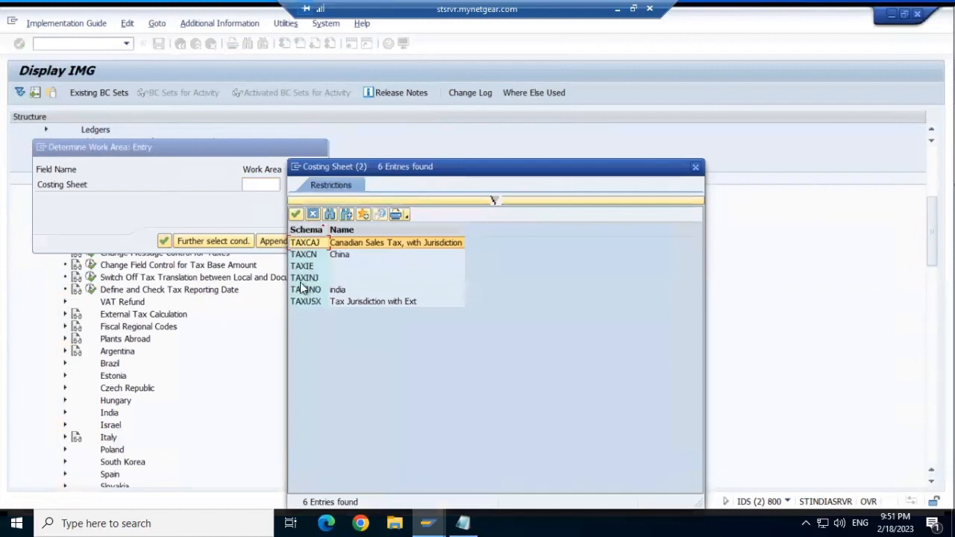
double_click(319, 293)
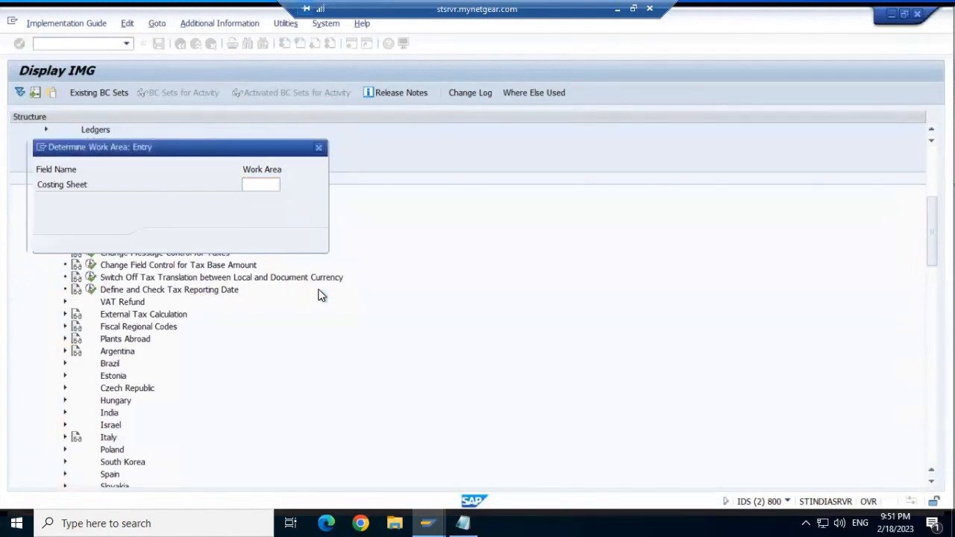
left_click(164, 241)
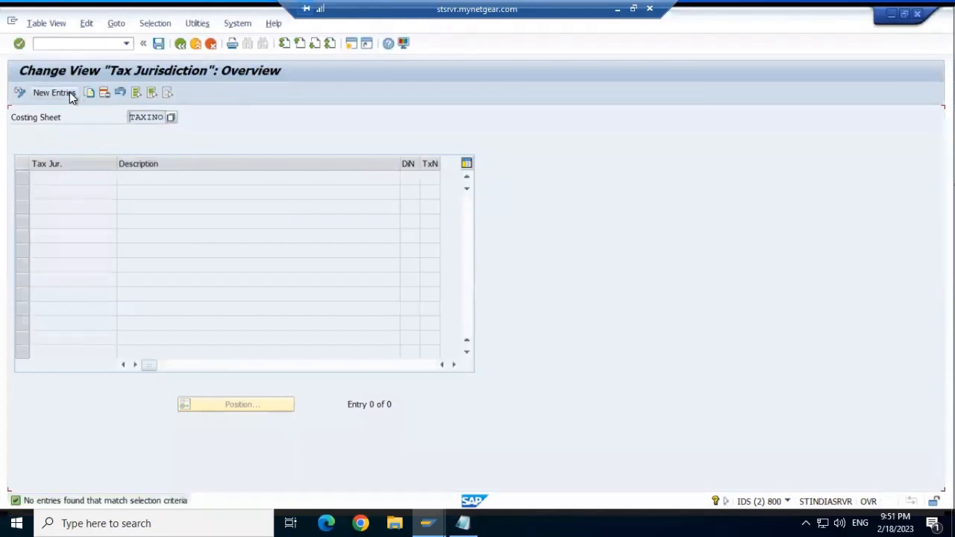
left_click(70, 95)
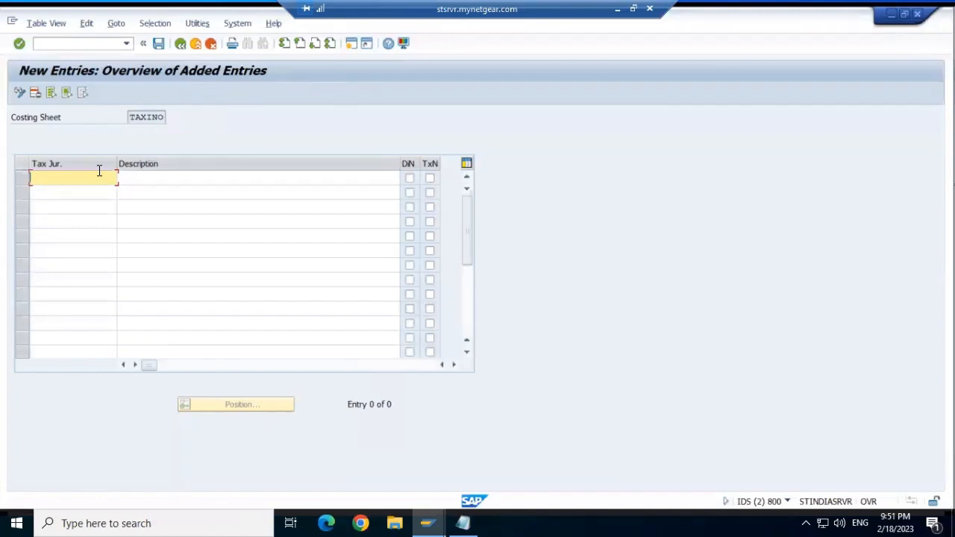
type("0")
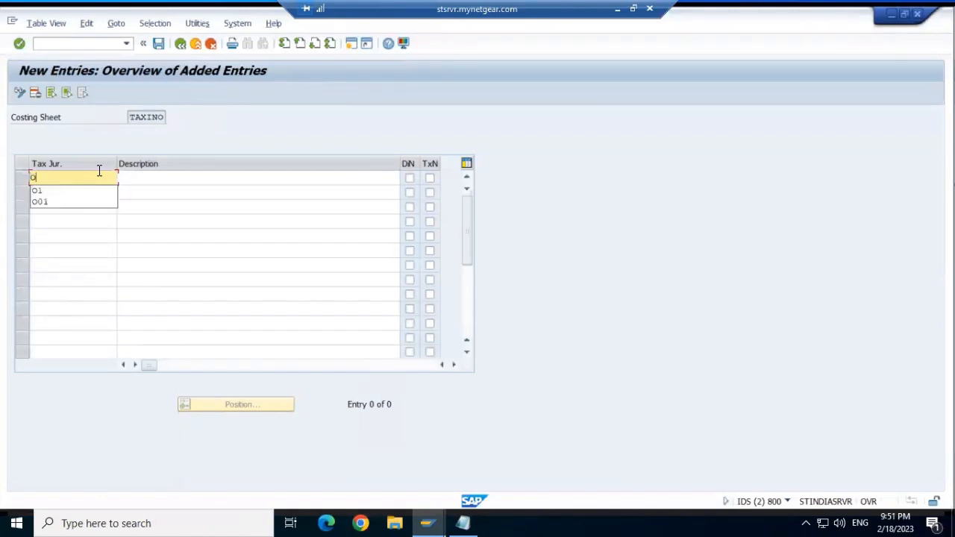
left_click(79, 203)
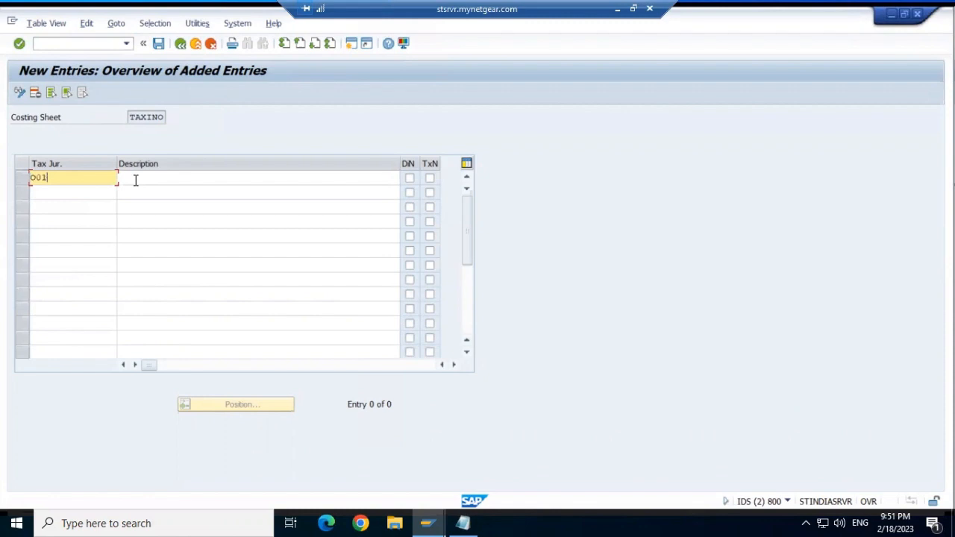
left_click(135, 179)
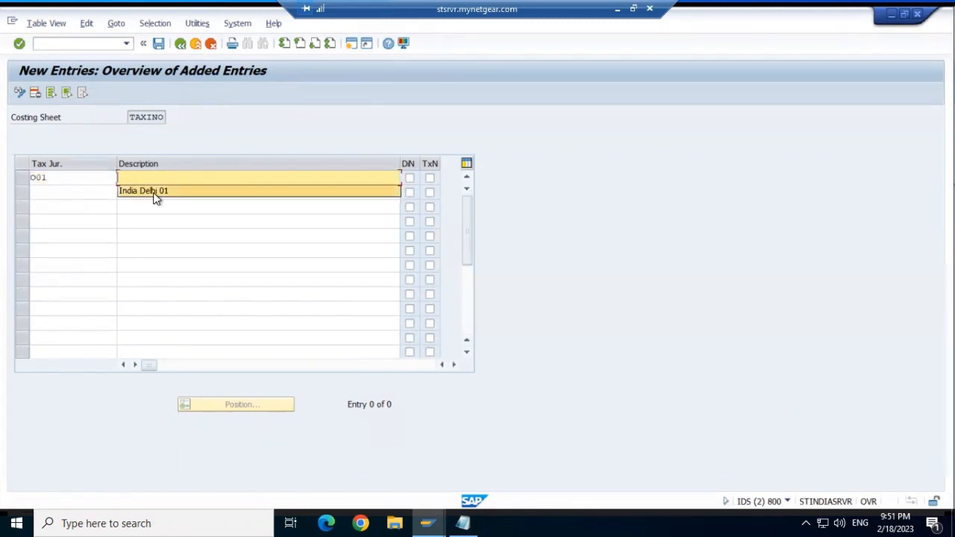
left_click(149, 191)
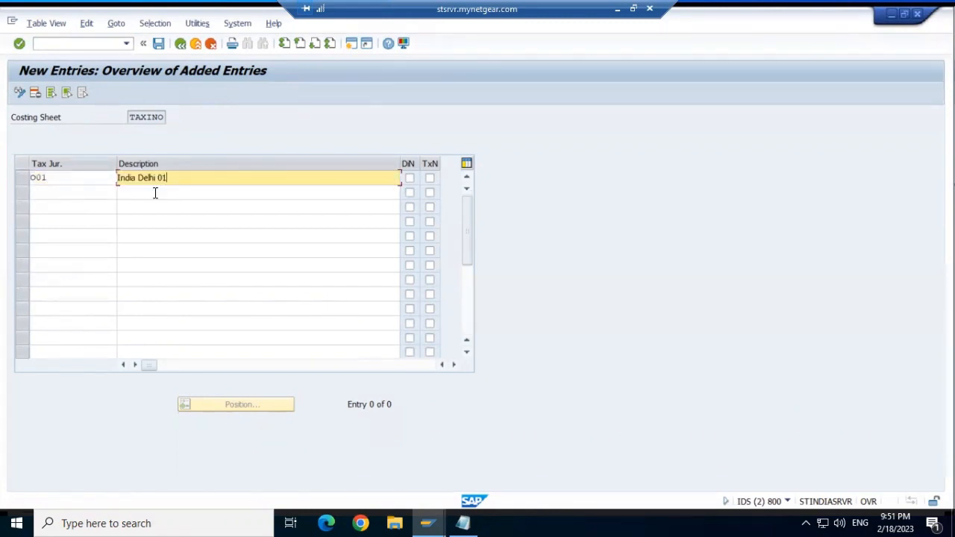
left_click(161, 45)
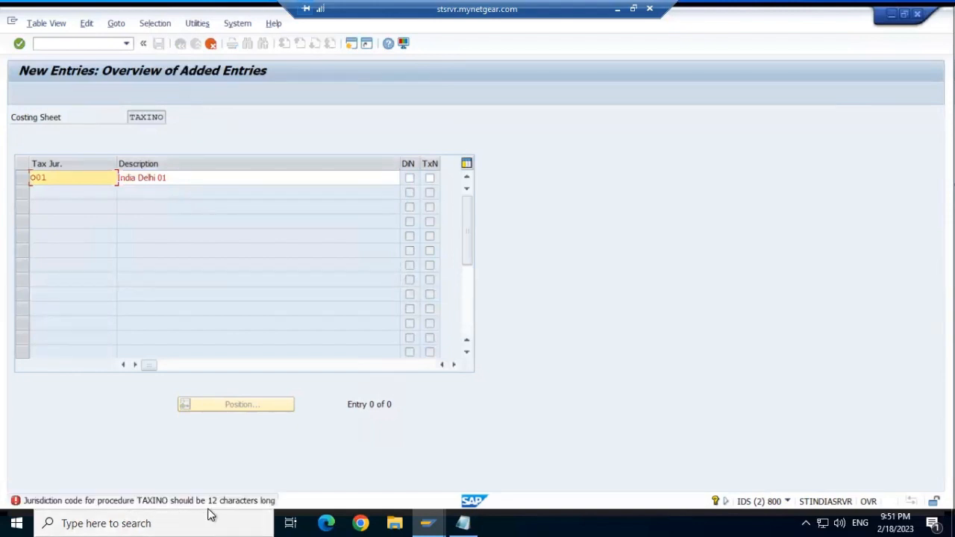
left_click(75, 176)
type("234567890")
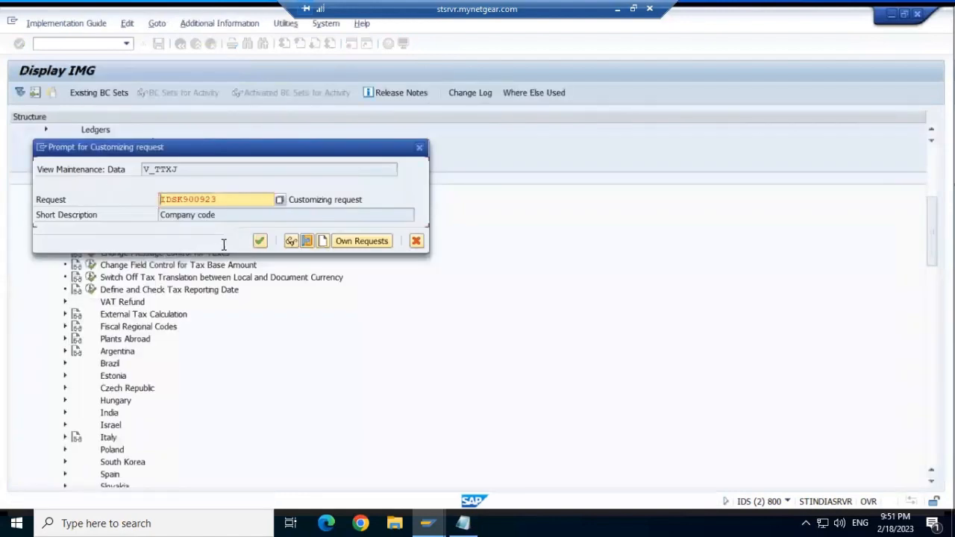
left_click(259, 241)
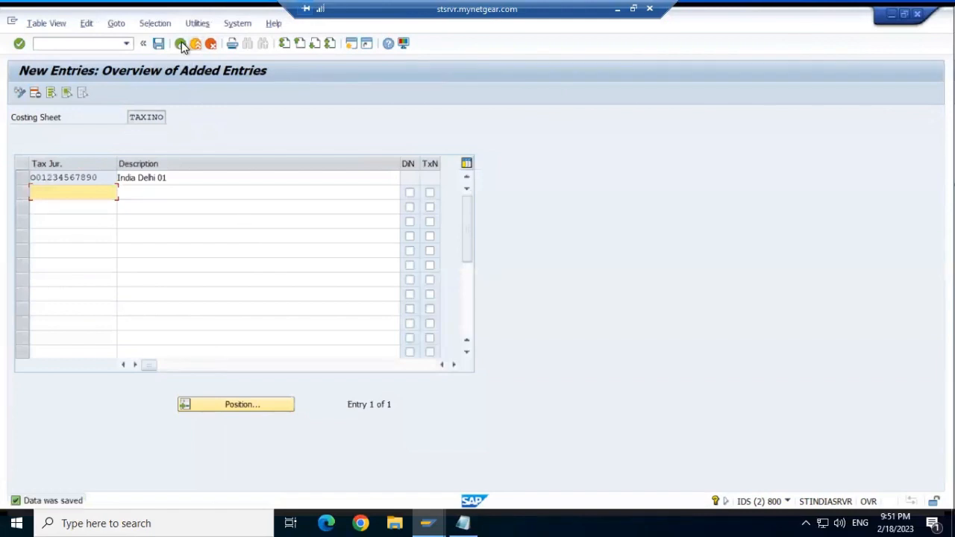
- Save the jurisdiction table again and leave for the IMG tree
left_click(181, 44)
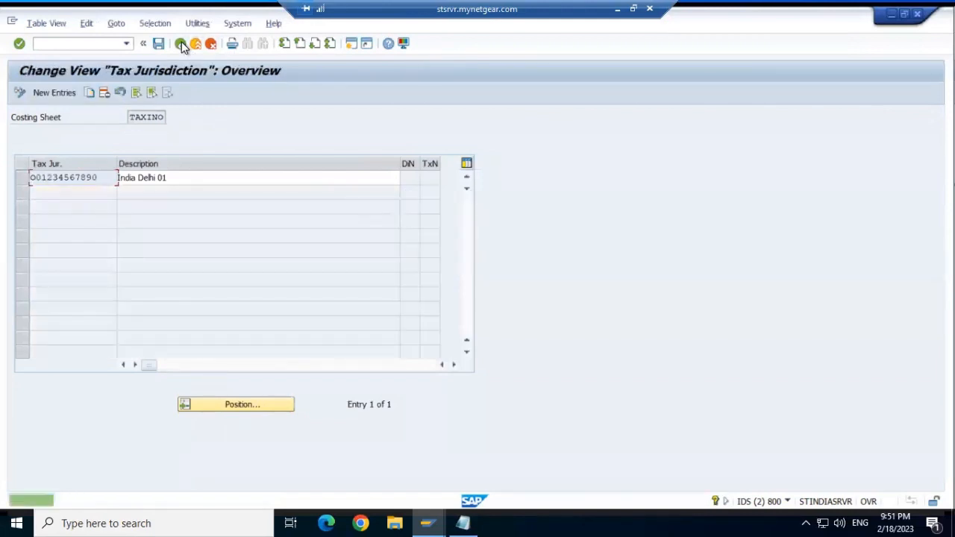
left_click(159, 44)
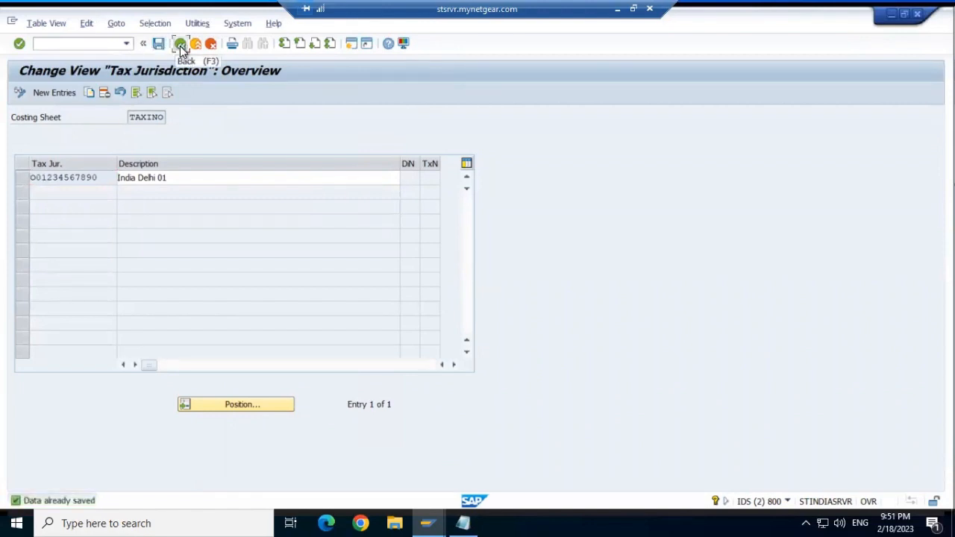
left_click(180, 45)
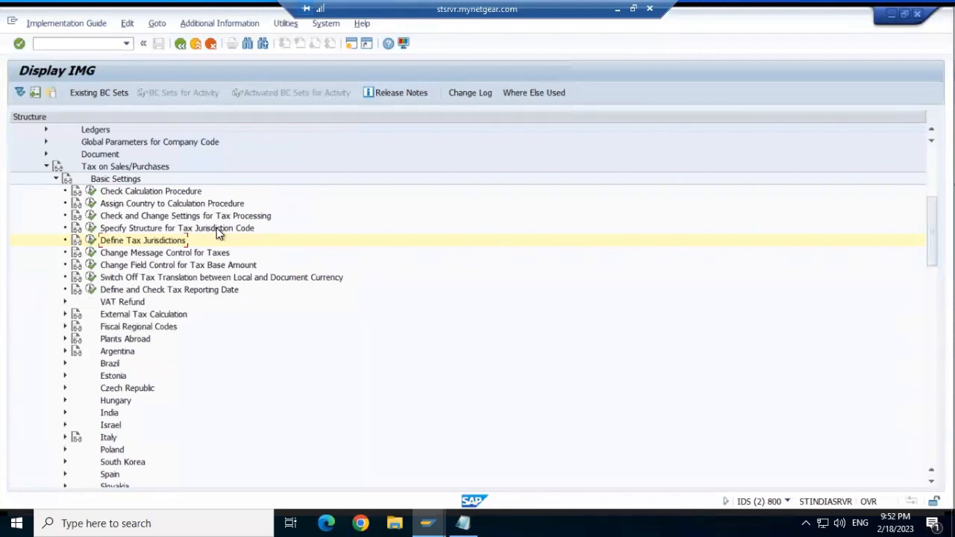
- Fold the Basic Settings and Tax on Sales/Purchases branches closed
left_click(57, 181)
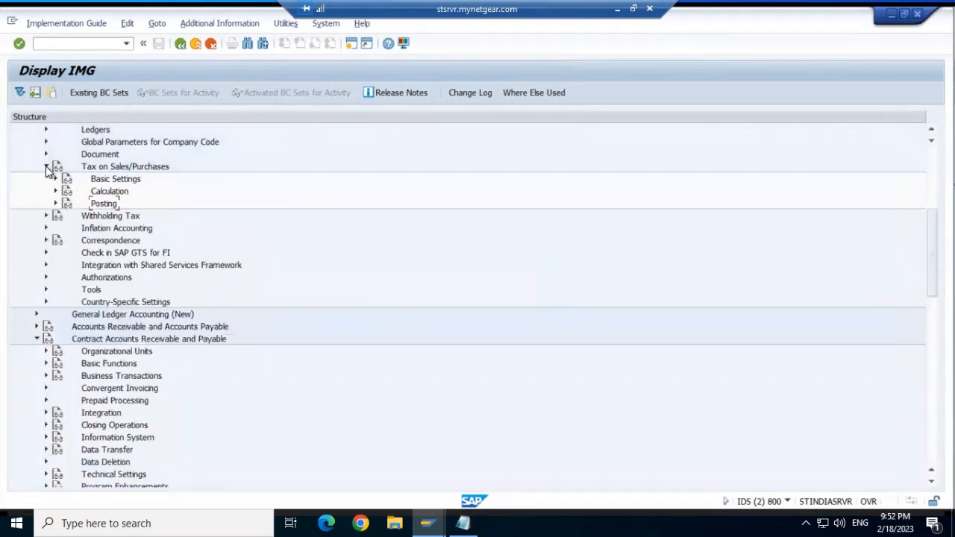
left_click(46, 167)
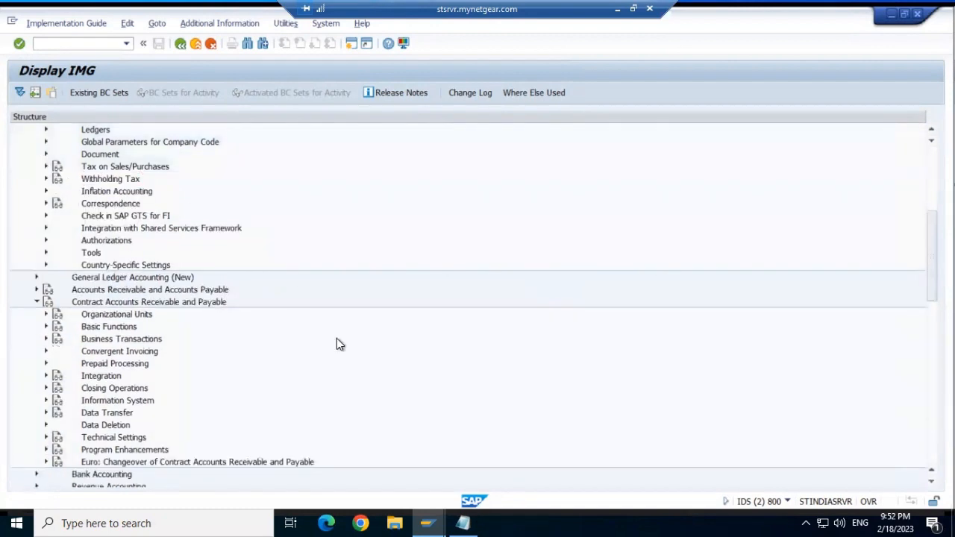
- Search the IMG structure for 'tax' and jump to the Withholding Tax hit
key("ctrl+f")
type("tax")
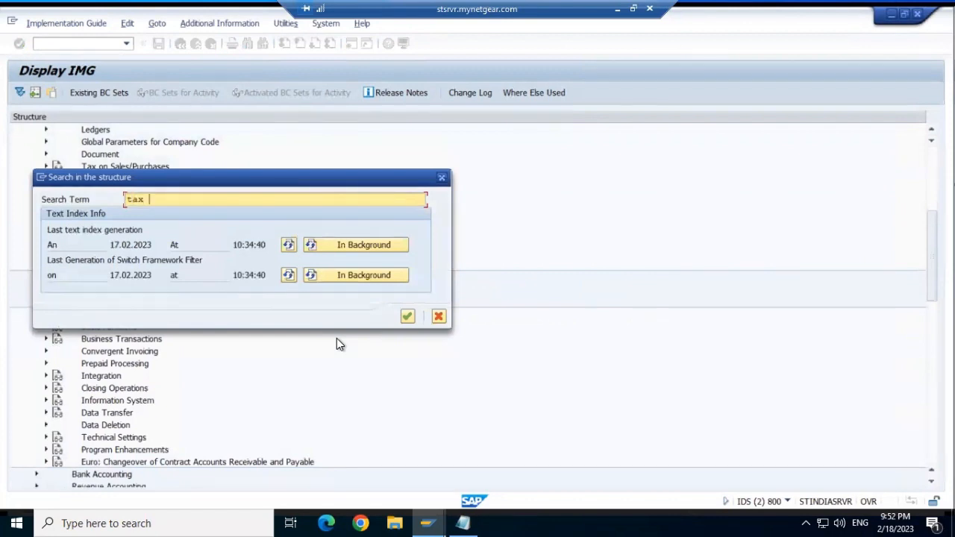
key("Return")
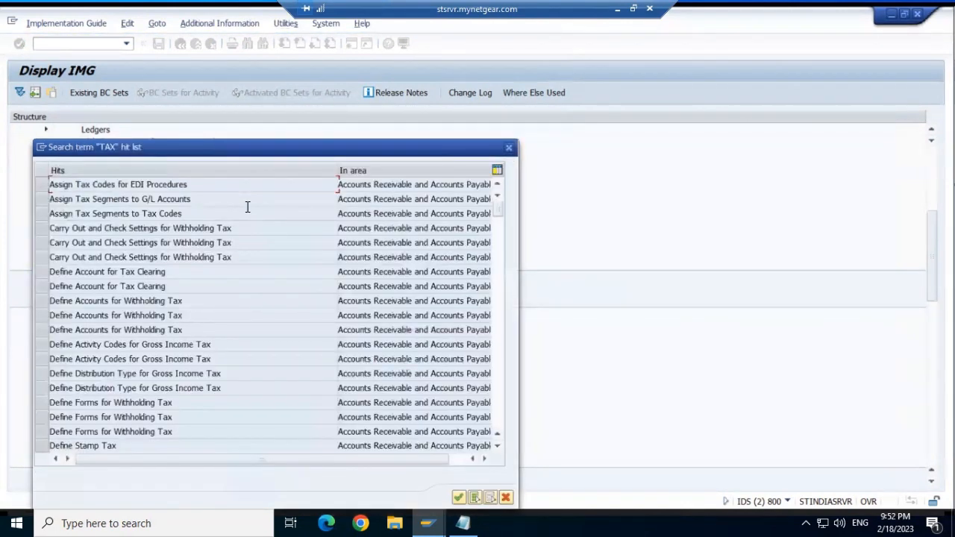
left_click(500, 388)
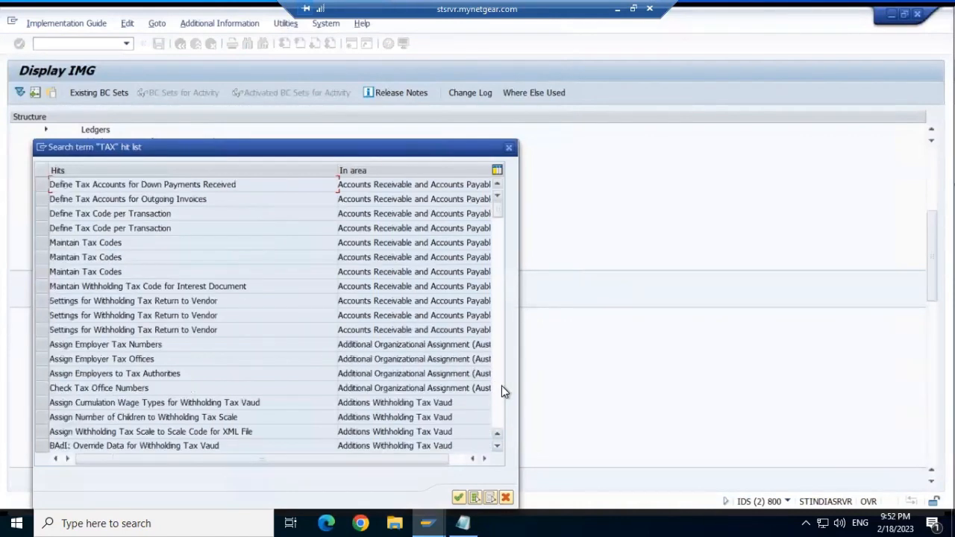
left_click(501, 386)
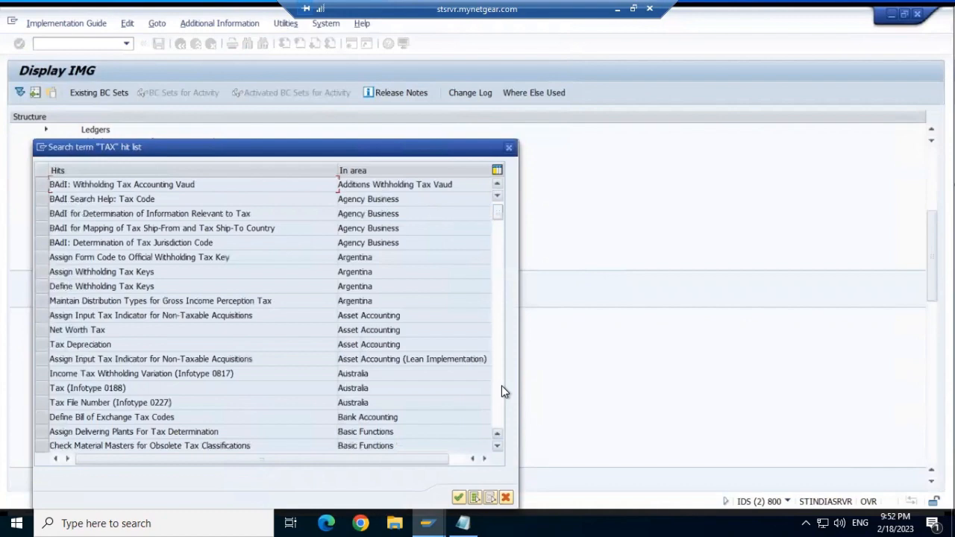
left_click(501, 386)
left_click(503, 385)
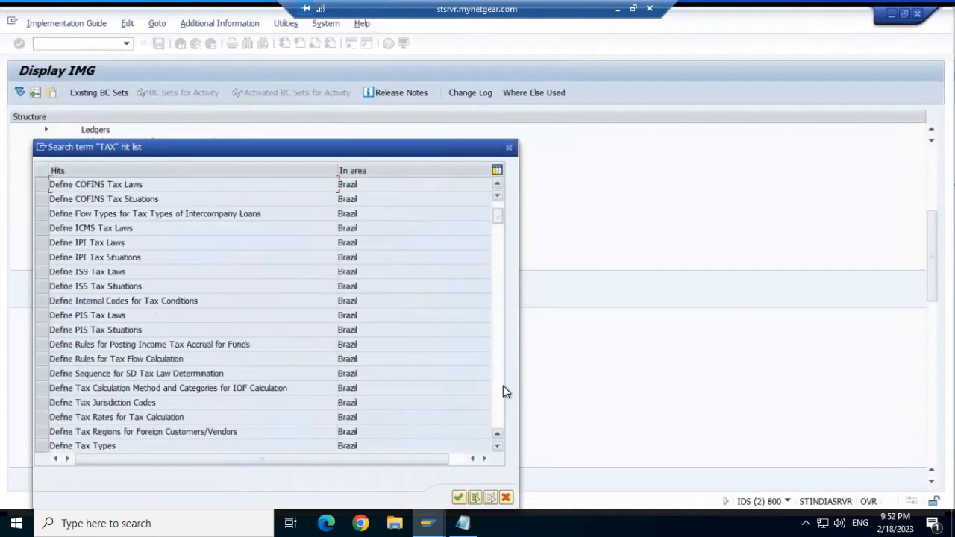
left_click(503, 386)
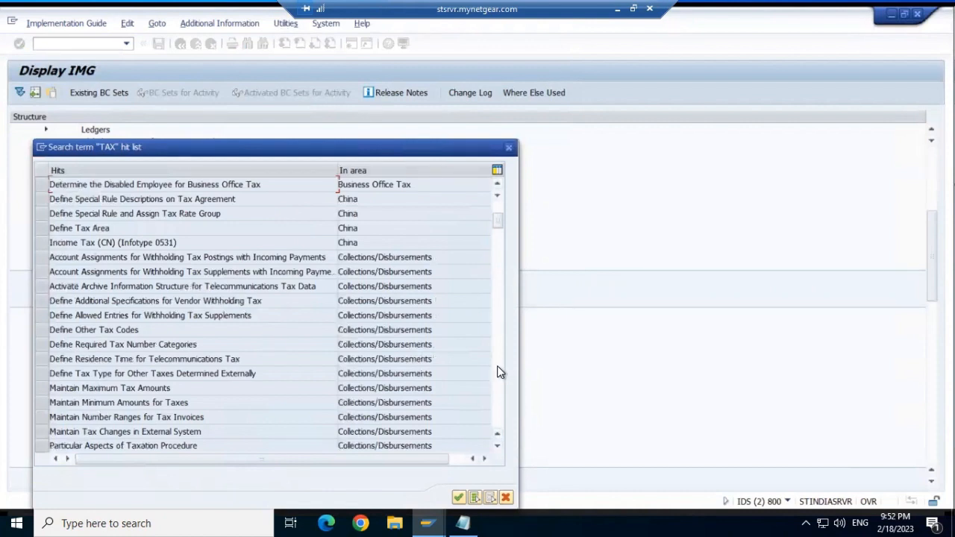
left_click(500, 372)
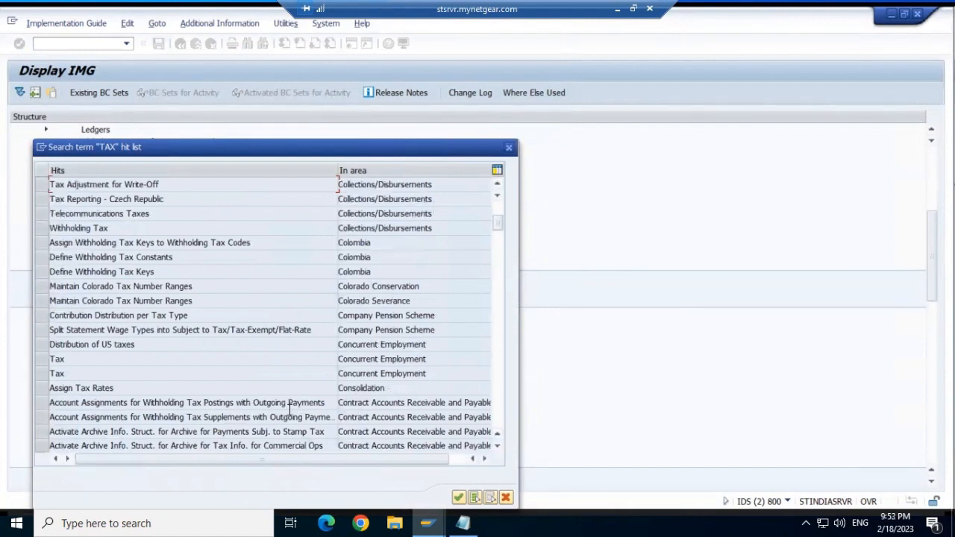
left_click(497, 446)
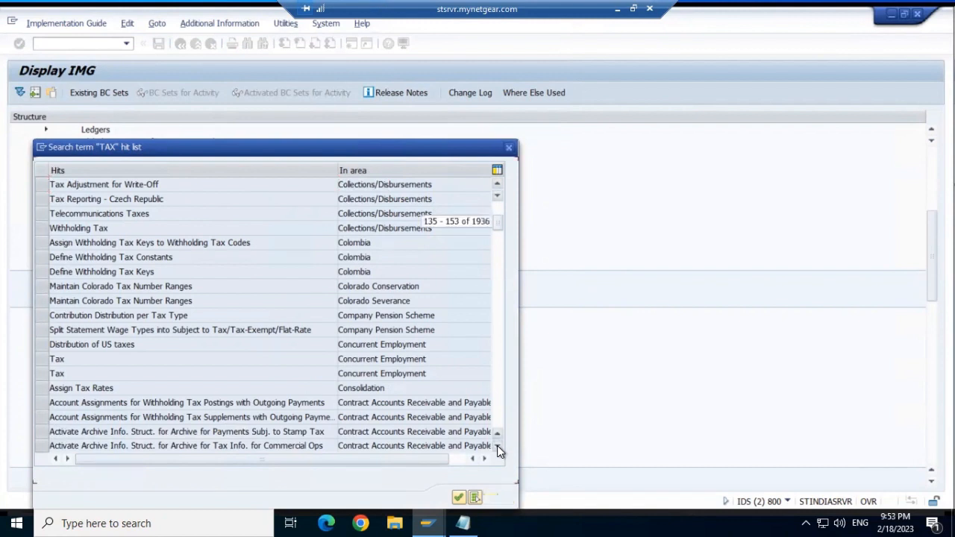
left_click(497, 447)
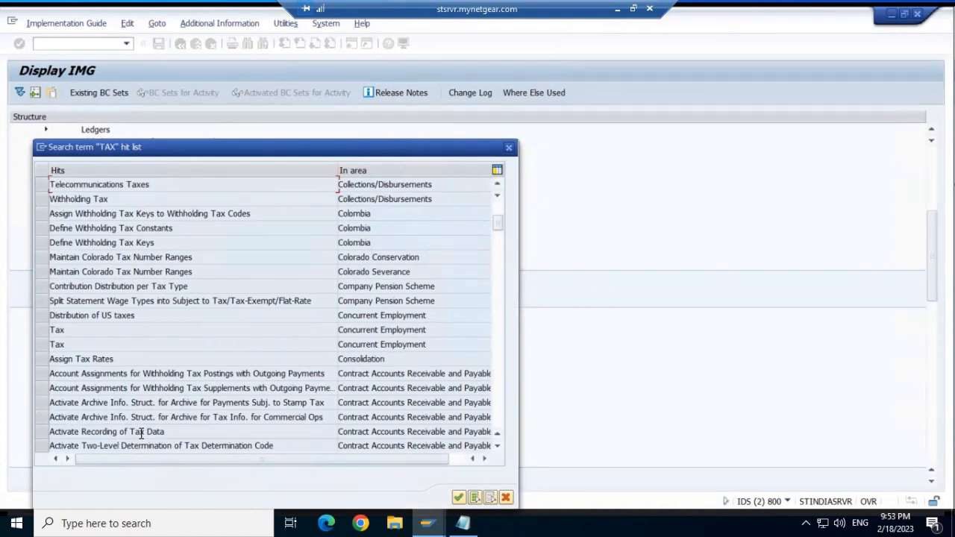
scroll(200, 379, "down", 1)
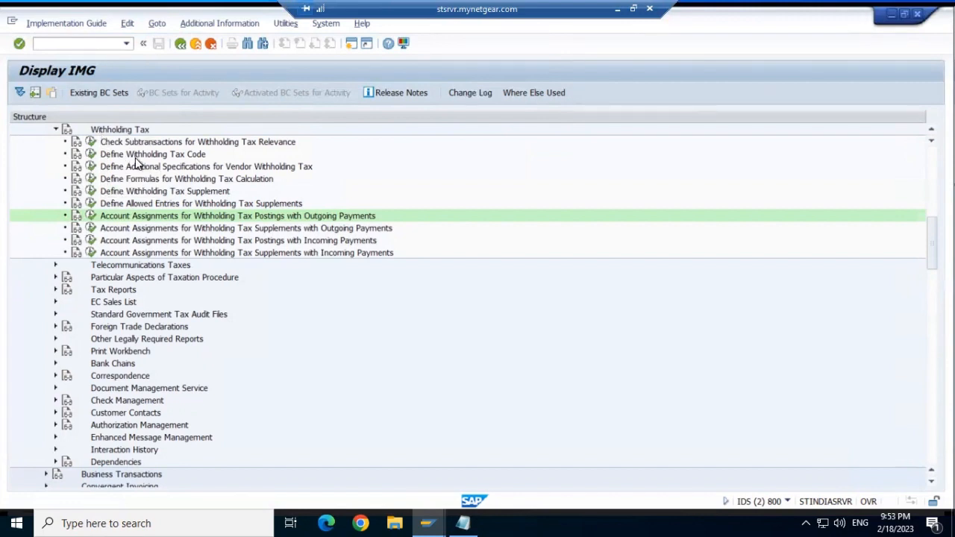
- Run Define Withholding Tax Code to list the withholding tax codes by country
left_click(89, 155)
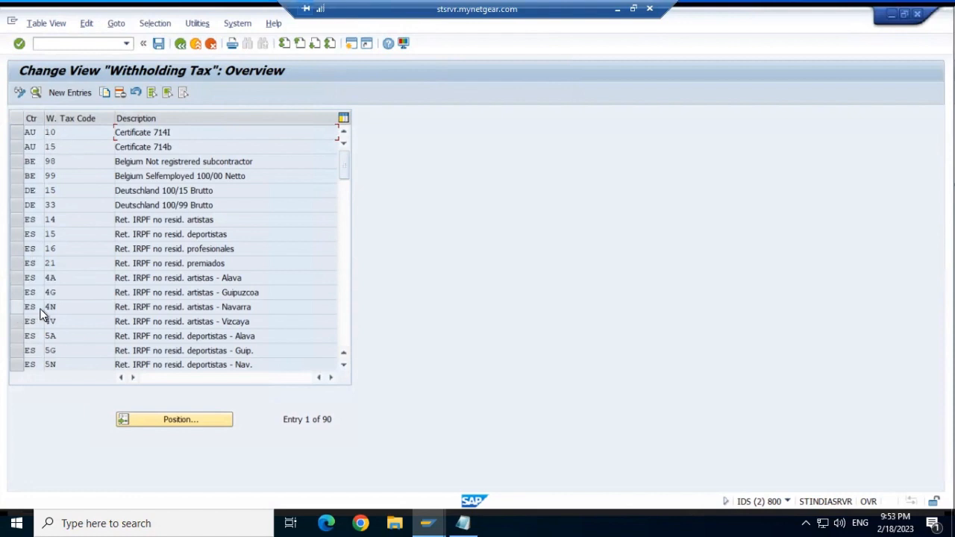
- Open the country key list for the AU 15 row, then close it without choosing
left_click(38, 146)
left_click(47, 147)
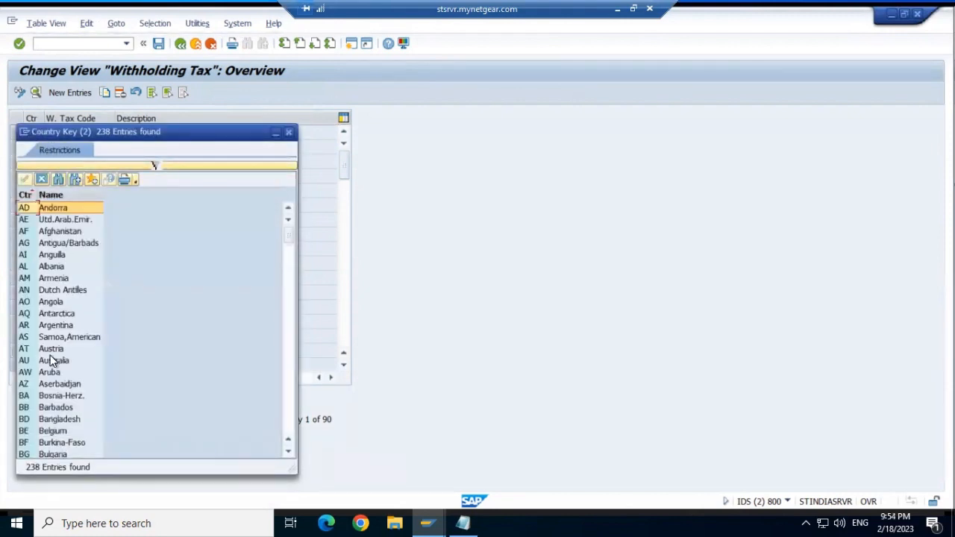
left_click(287, 375)
left_click(289, 133)
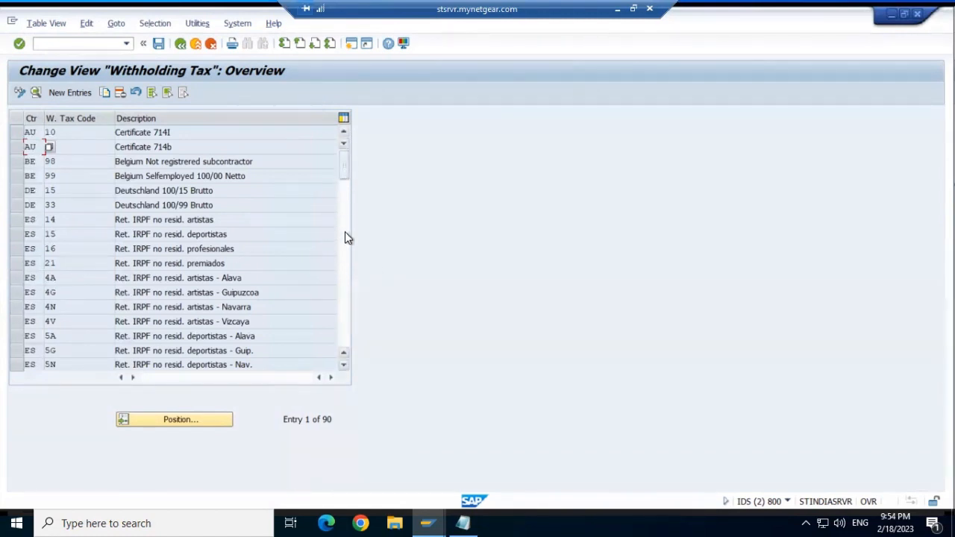
- Scroll the overview up to the India codes W1–WE and select the W1 Sec 194C entry
left_click(345, 263)
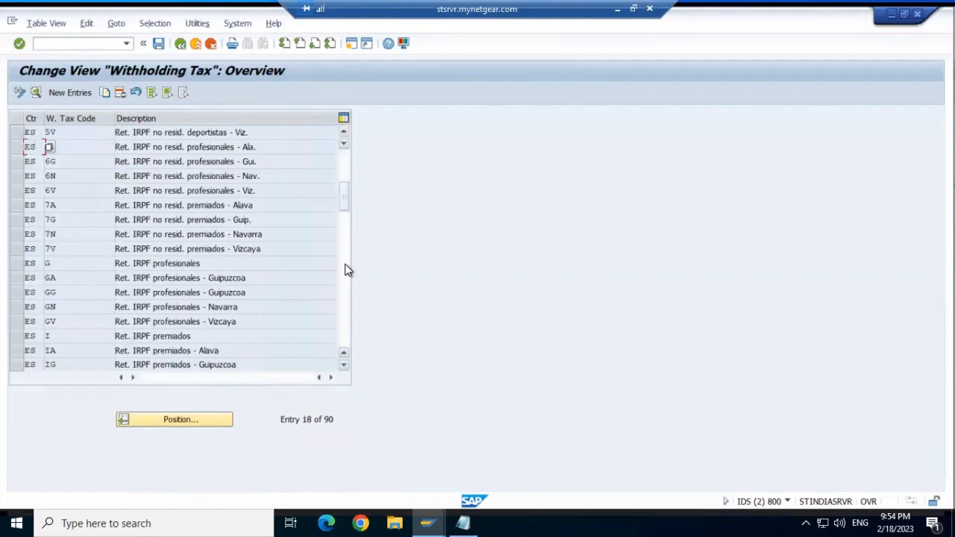
left_click(345, 263)
left_click(345, 263)
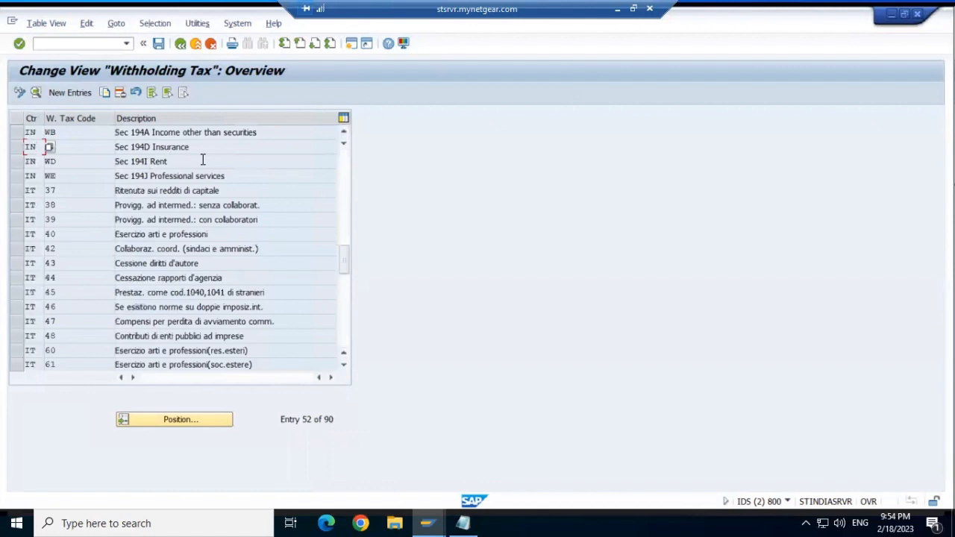
left_click(344, 130)
left_click(345, 131)
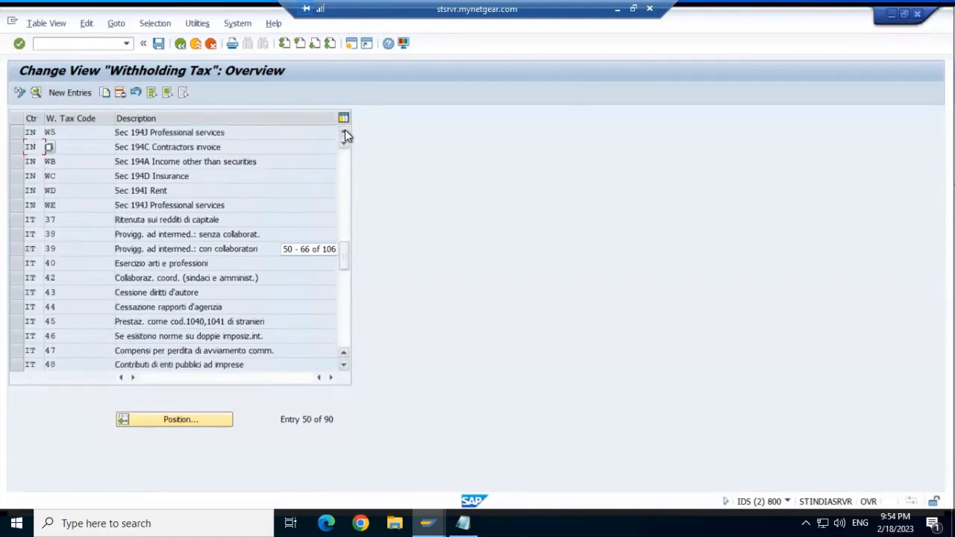
left_click(345, 132)
left_click(345, 132)
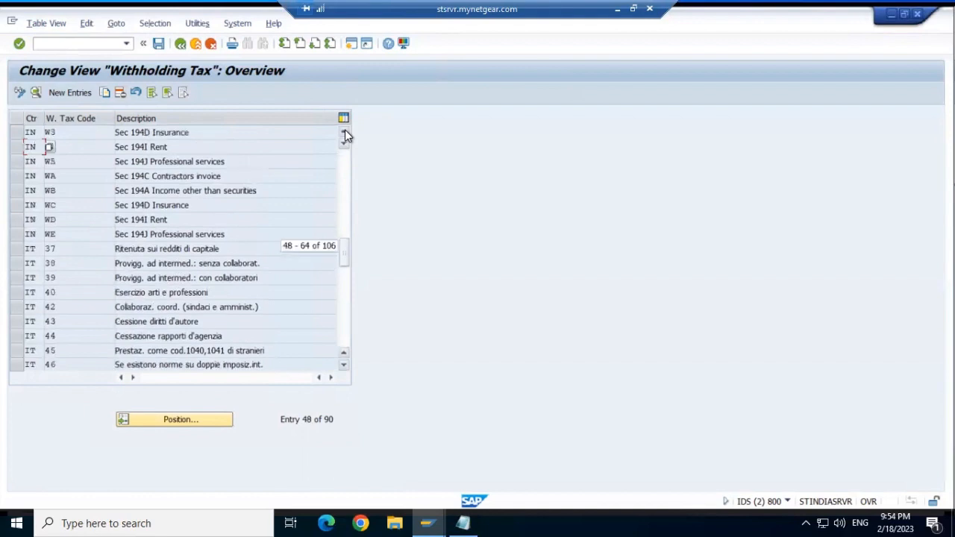
left_click(344, 132)
left_click(345, 132)
left_click(344, 132)
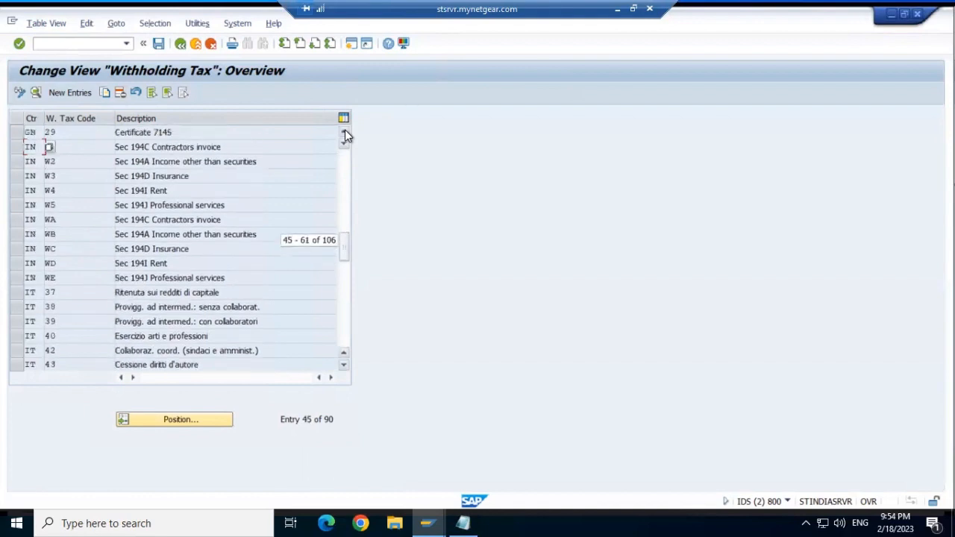
left_click(345, 132)
left_click(345, 132)
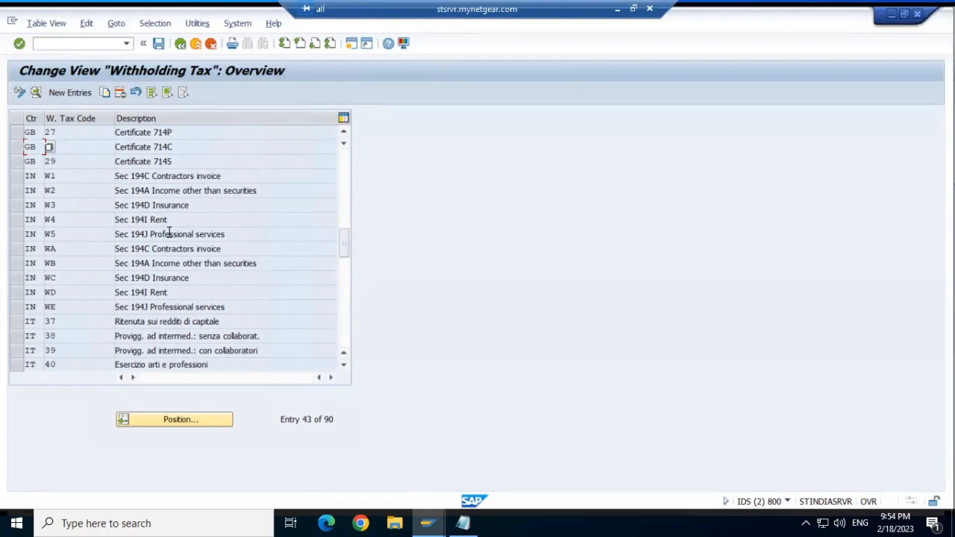
left_click(202, 176)
- Start a new withholding tax entry with country India (IN) chosen from the search help
left_click(65, 93)
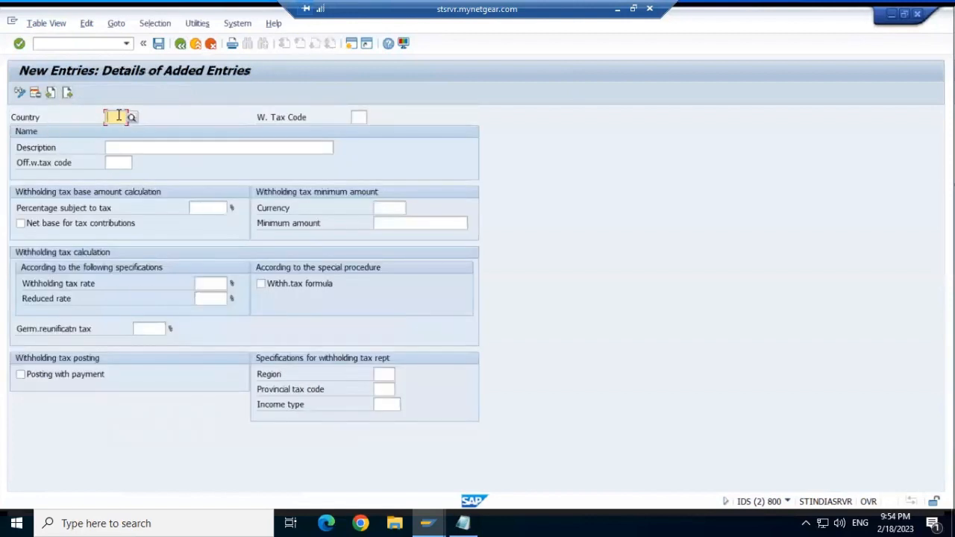
left_click(133, 118)
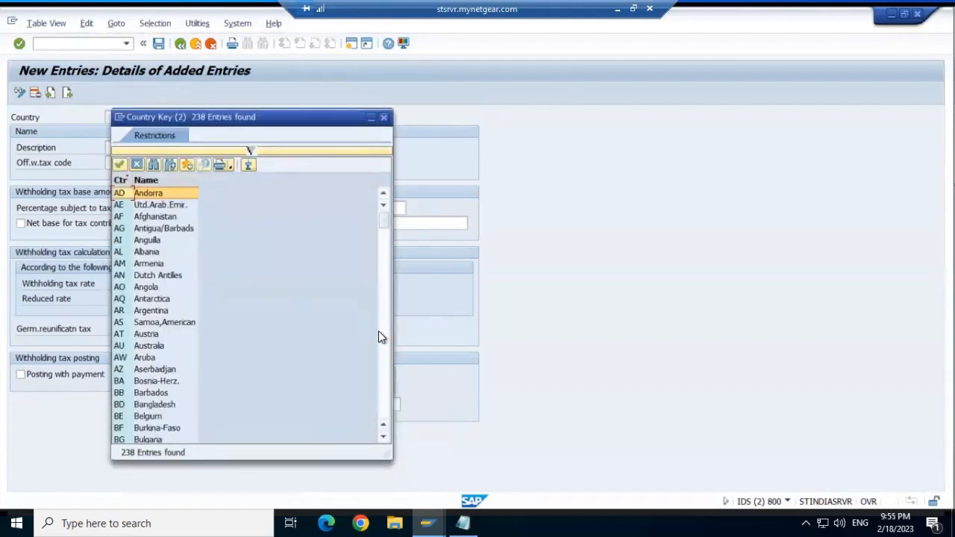
left_click(387, 357)
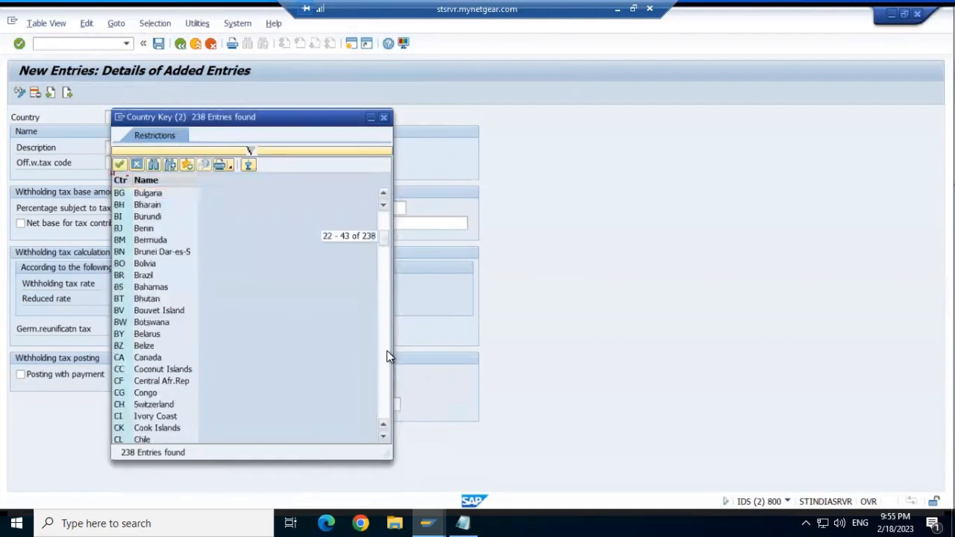
left_click(387, 357)
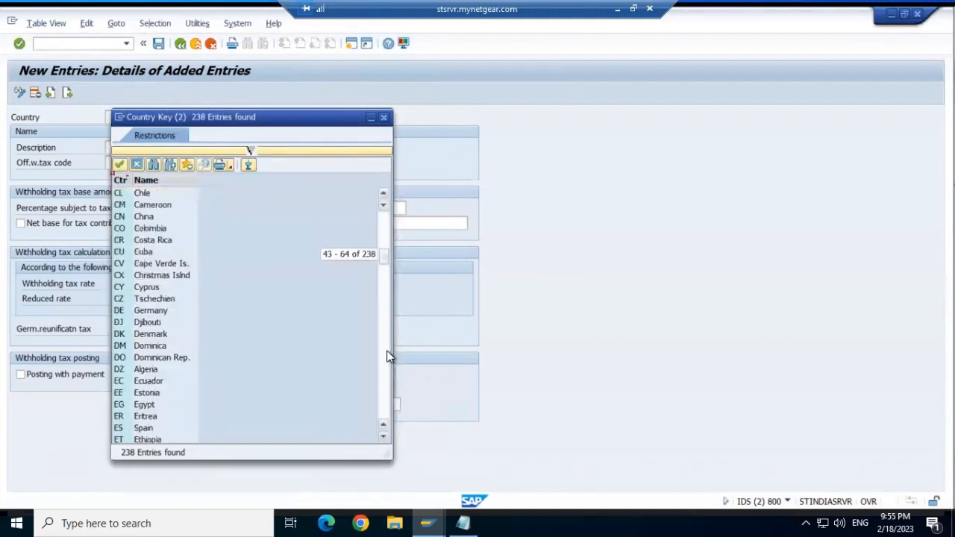
left_click(387, 356)
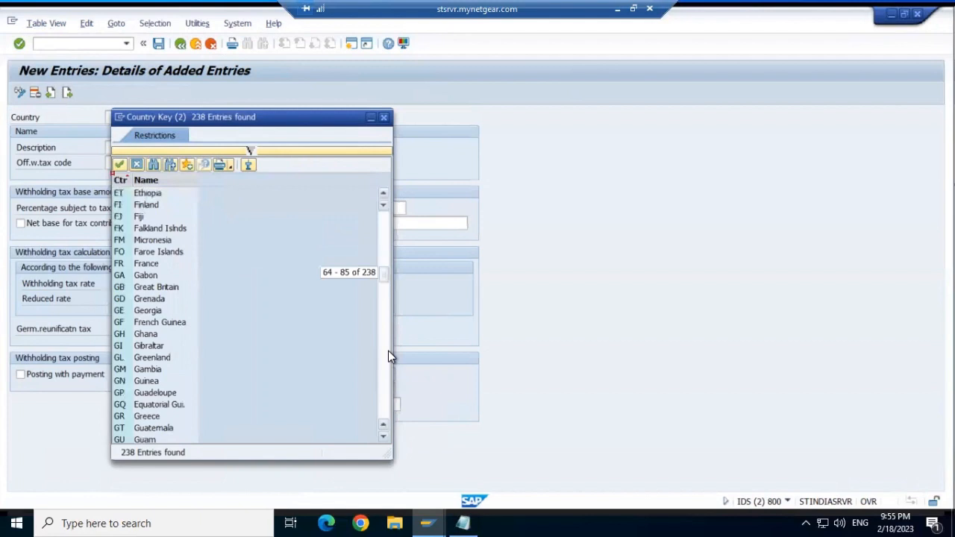
left_click(388, 351)
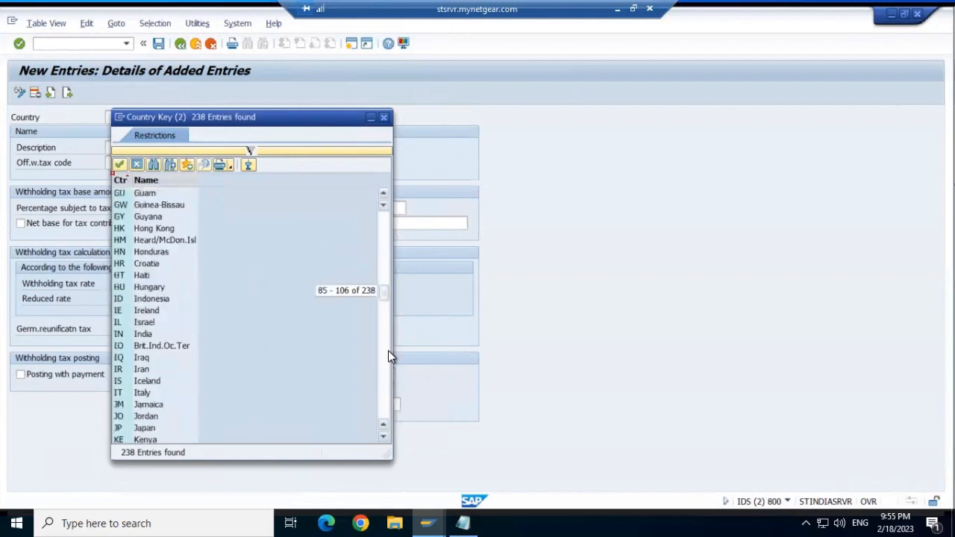
double_click(122, 334)
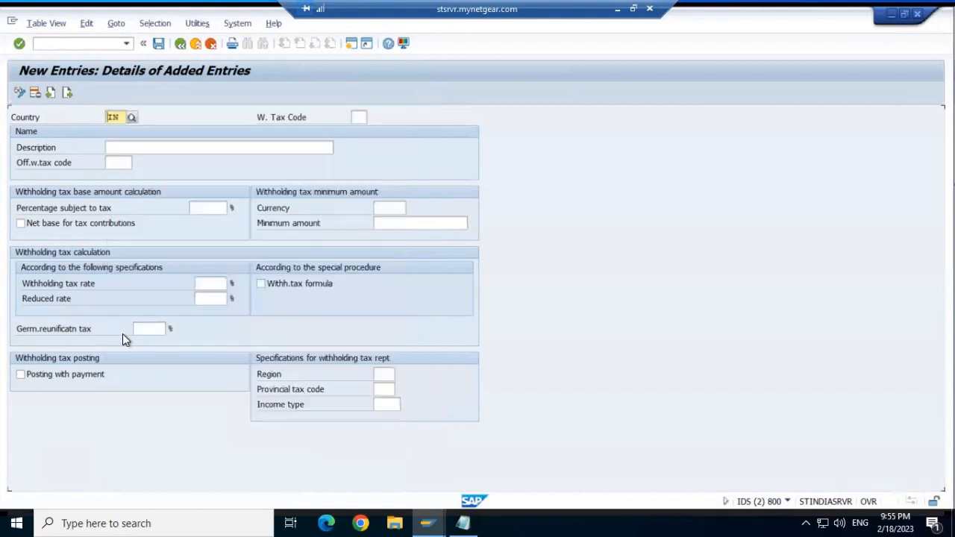
left_click(221, 207)
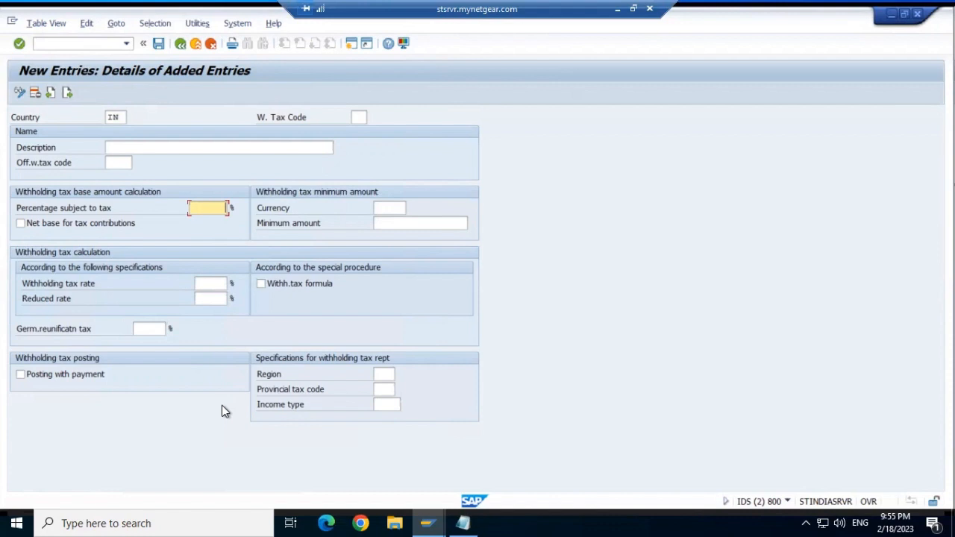
- Enter 5 as the percentage subject to tax and save under the customizing request
type("5")
left_click(158, 45)
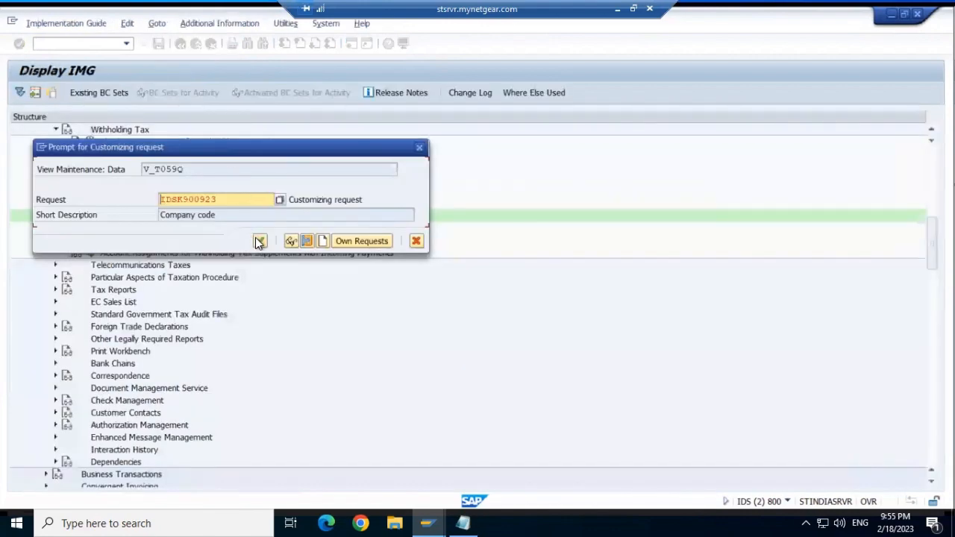
left_click(260, 241)
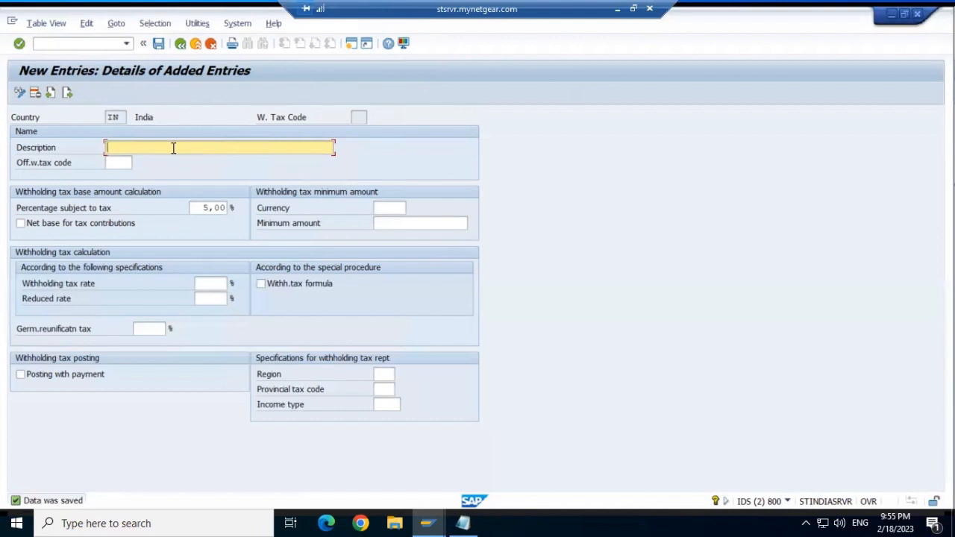
- Add description 'Tax code for oretes' and official code ORT, then return to the overview
type("Tax code for oretes")
left_click(123, 166)
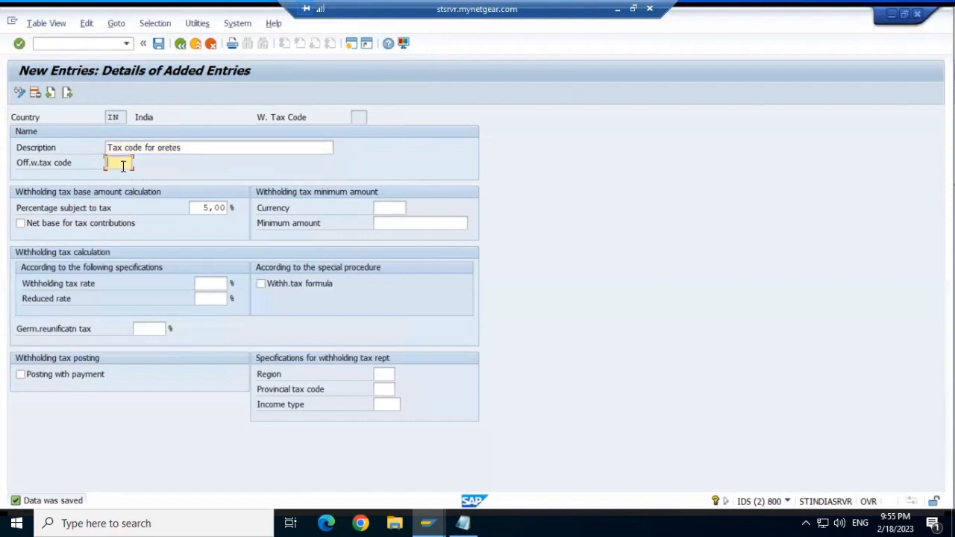
type("ORET")
left_click(159, 43)
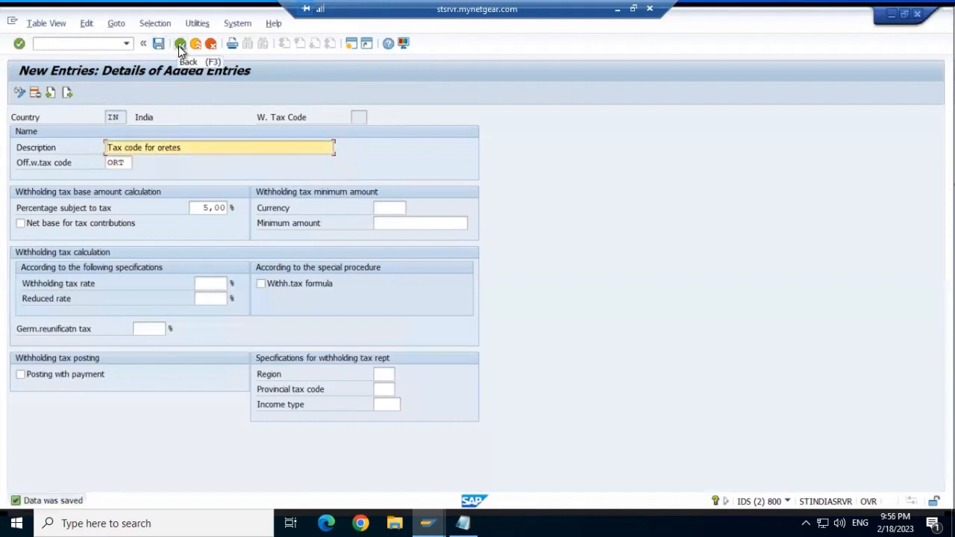
left_click(180, 45)
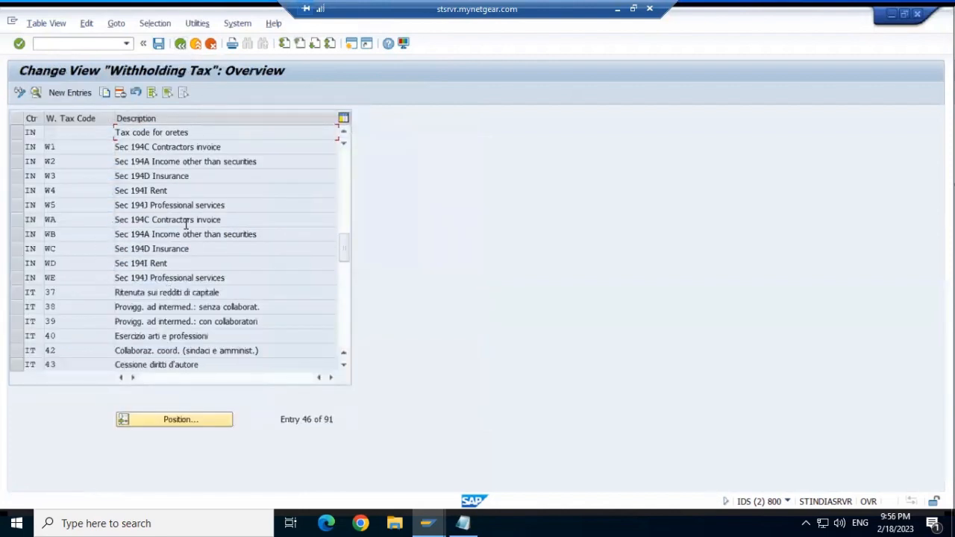
left_click(179, 44)
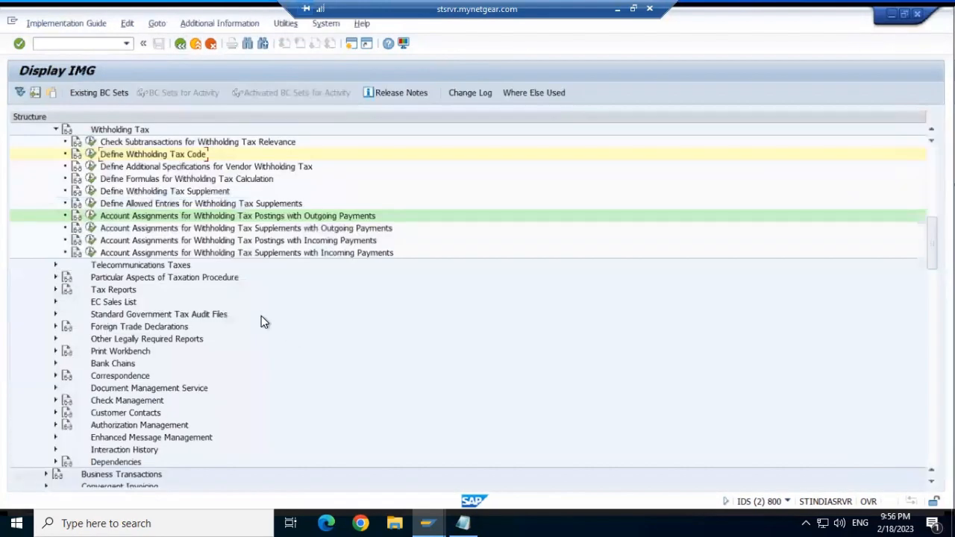
left_click(90, 217)
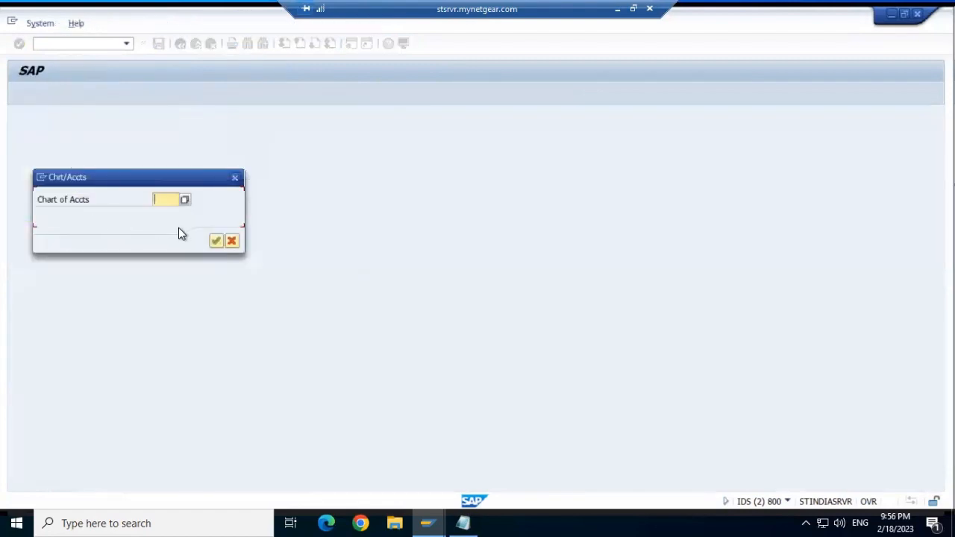
left_click(234, 178)
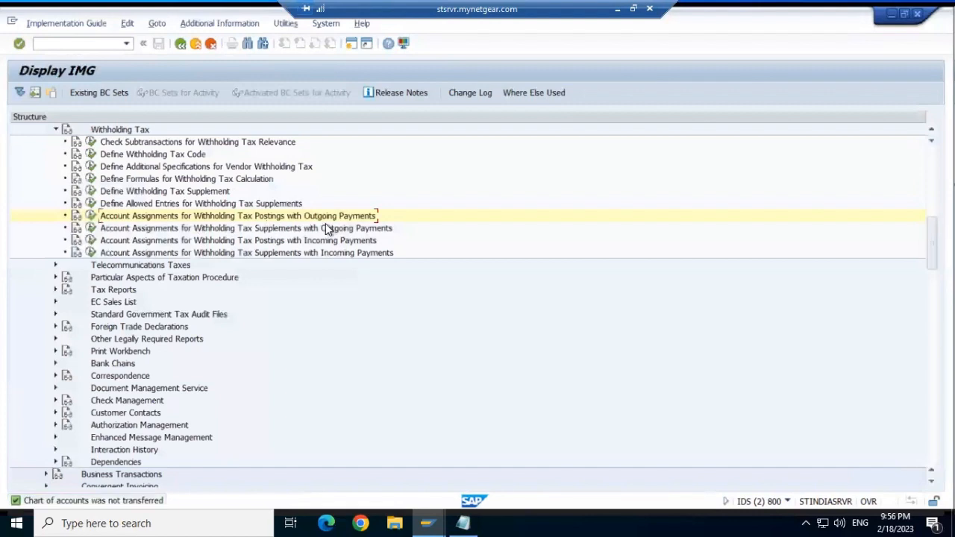
left_click(90, 154)
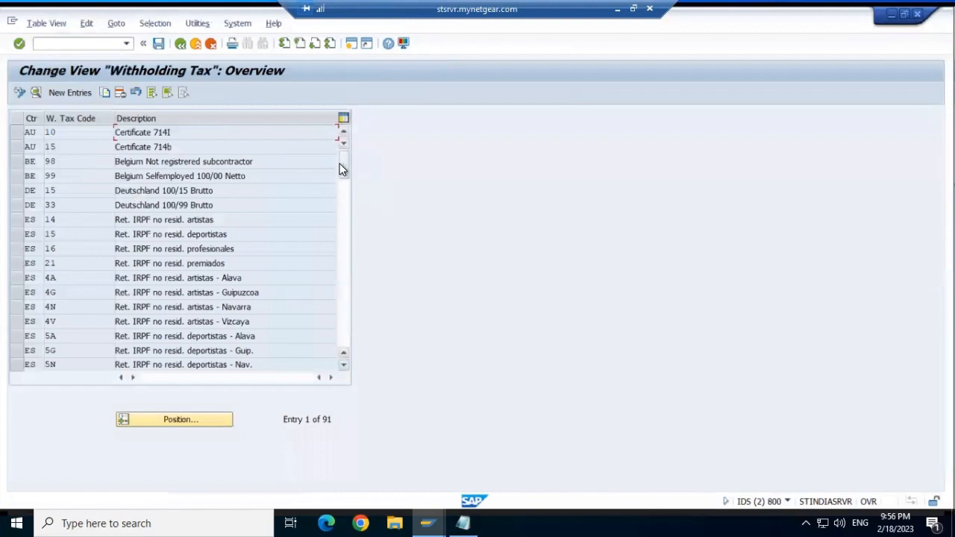
left_click_drag(342, 165, 348, 219)
left_click(347, 276)
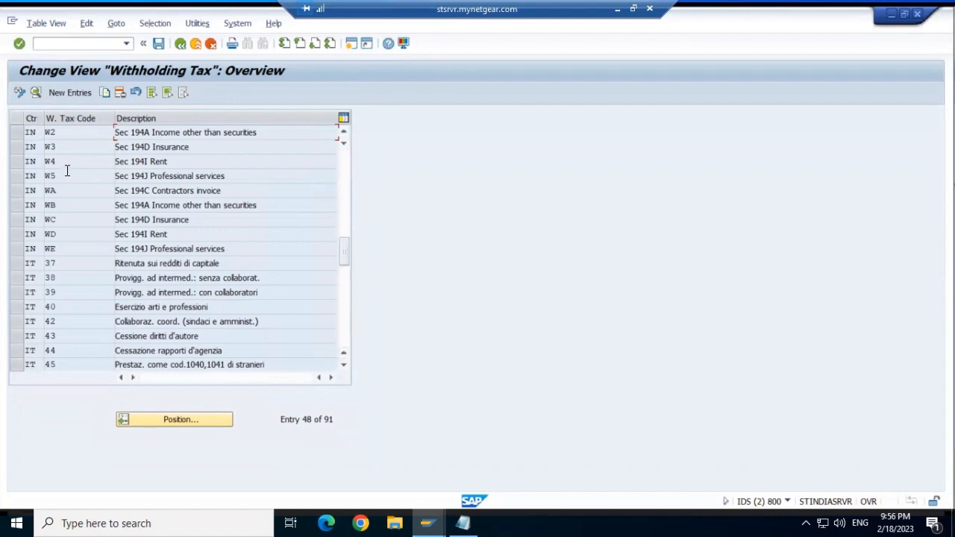
left_click(344, 139)
left_click(342, 134)
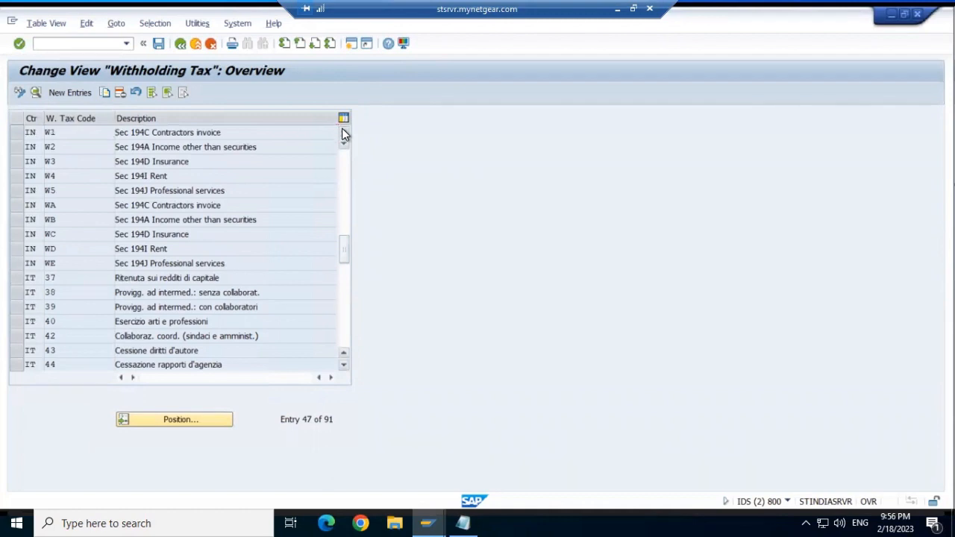
left_click(343, 134)
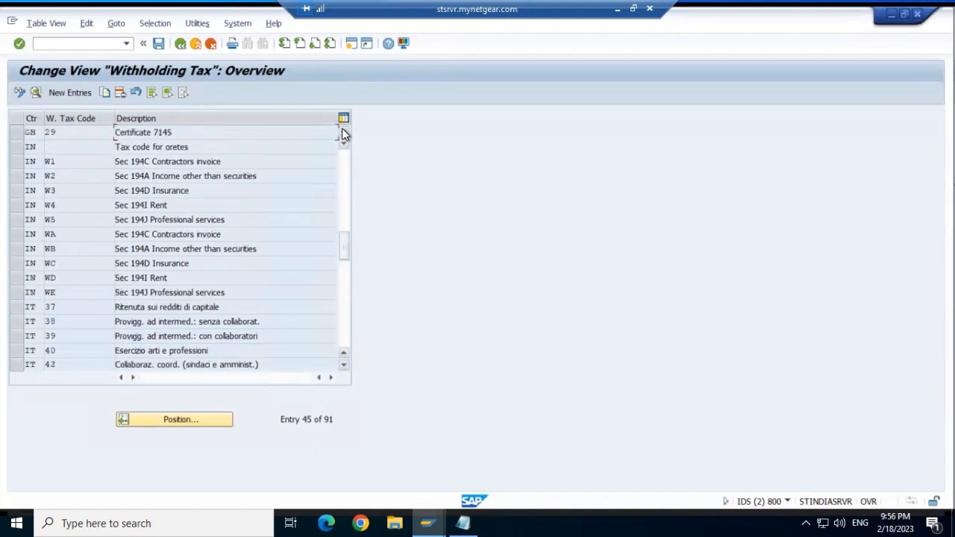
left_click(69, 152)
- Review the new India entry's W. Tax Code details, then back out to the IMG tree
double_click(62, 145)
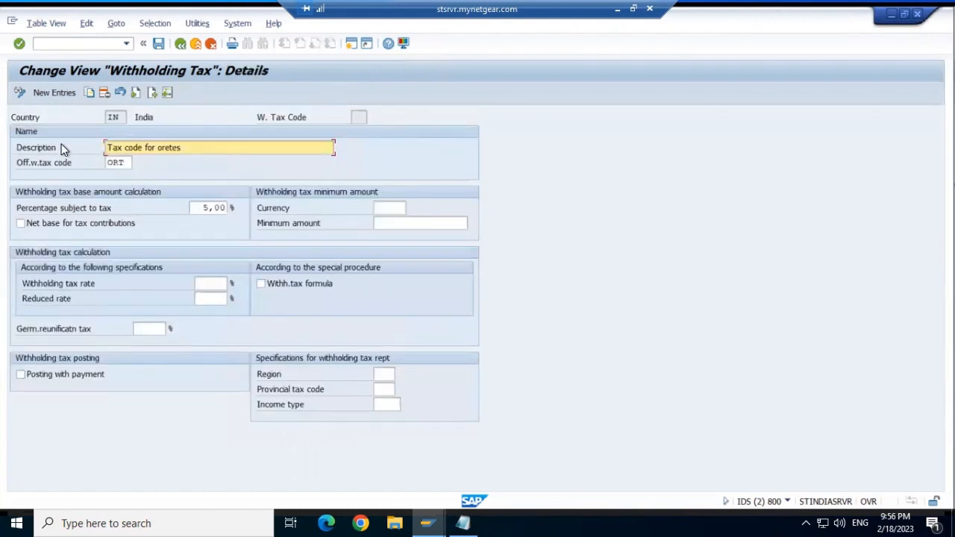
left_click(360, 116)
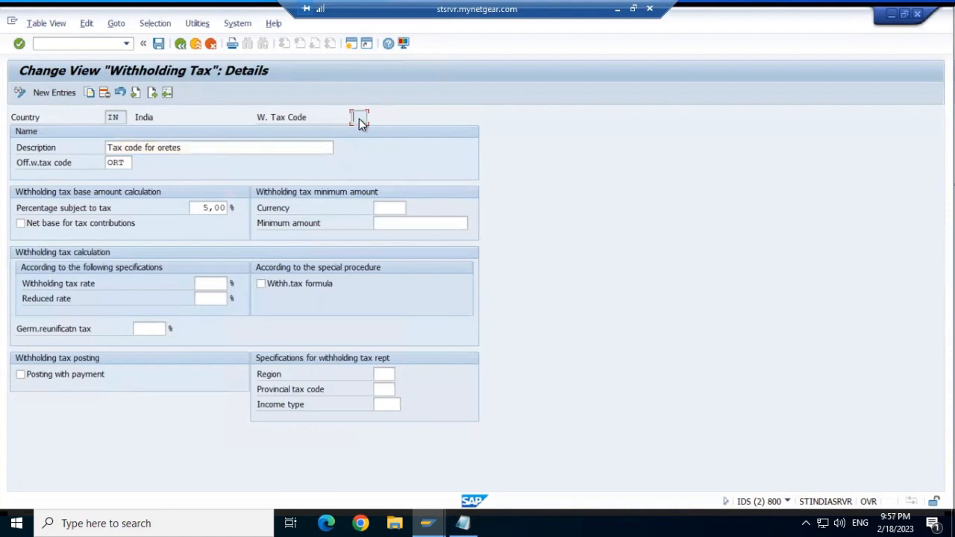
left_click(180, 45)
left_click(181, 45)
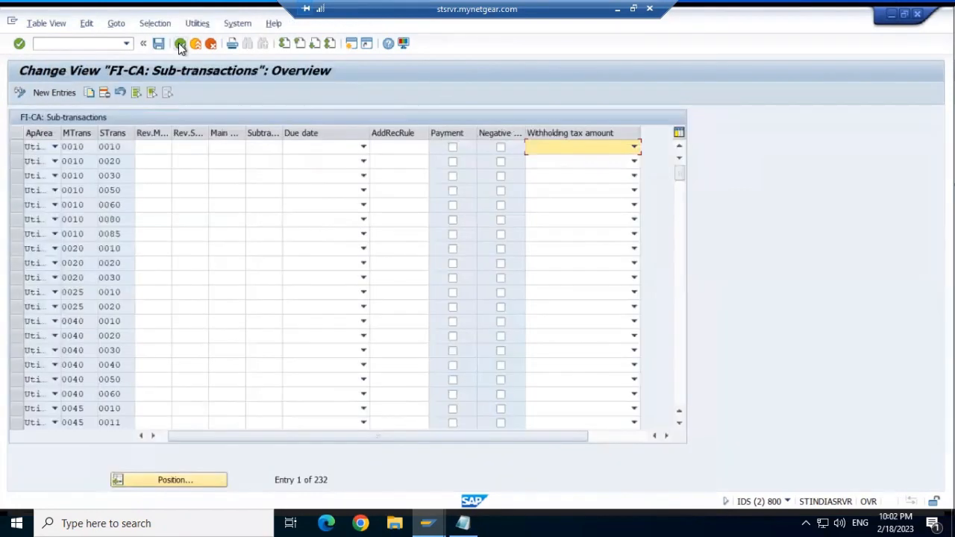
- Open Define Withholding Tax Code once more and leave it again
left_click(179, 43)
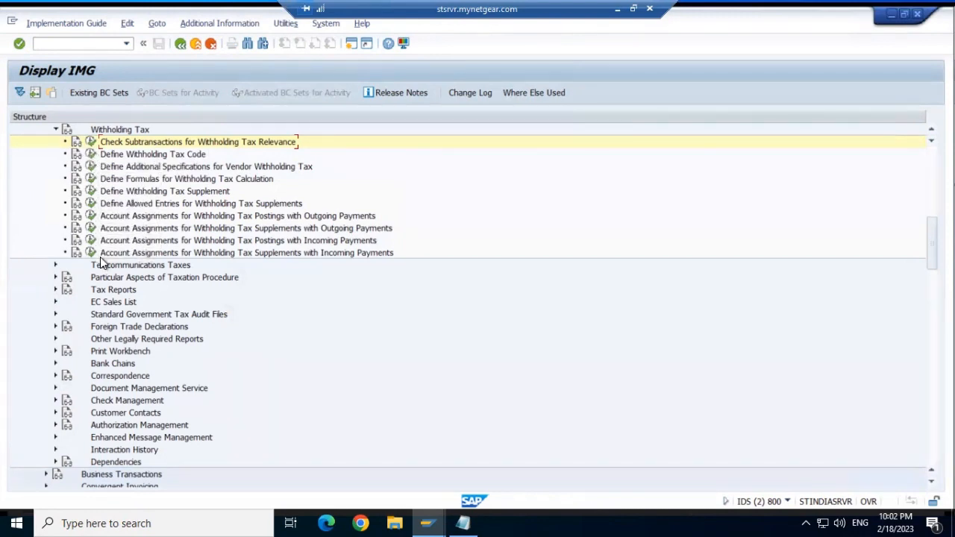
left_click(88, 153)
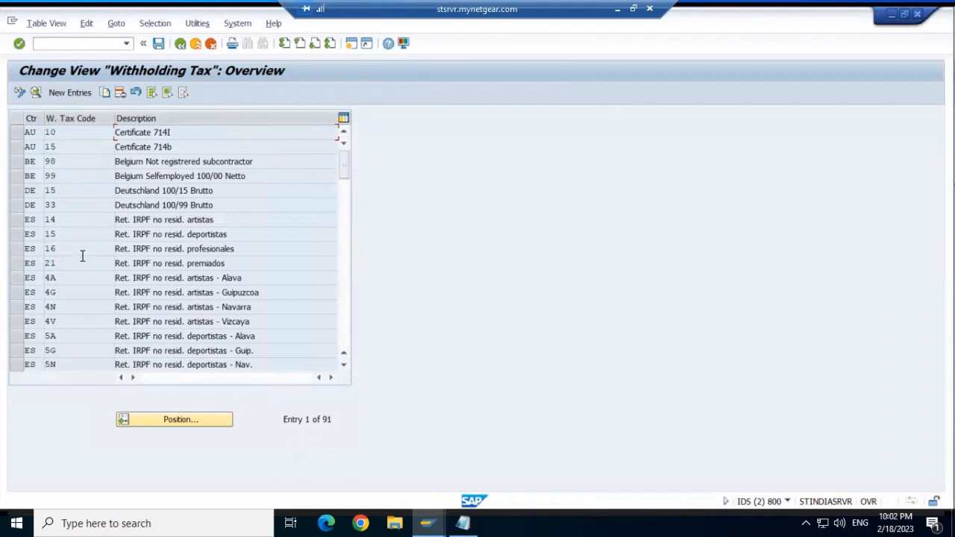
left_click(181, 45)
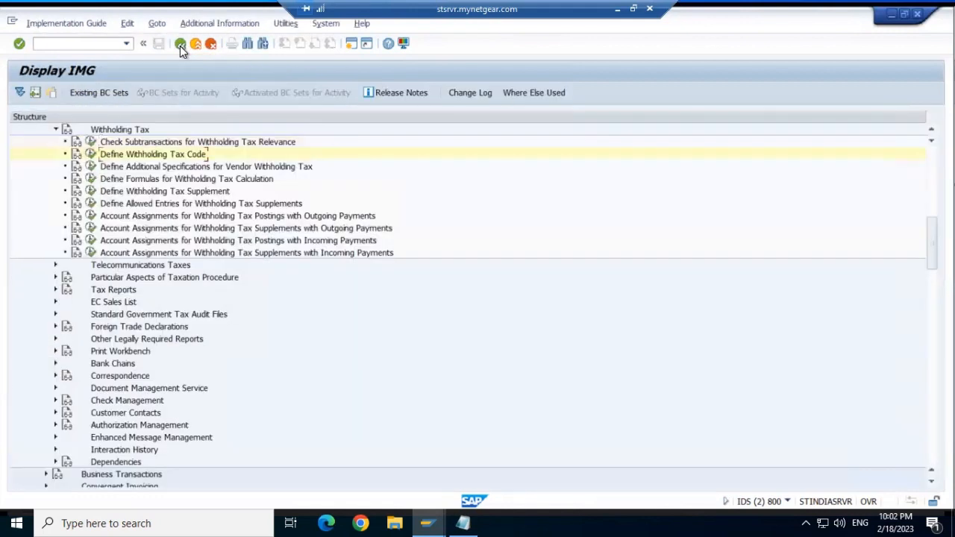
- Collapse the Withholding Tax branch and expand the Tax Reports branch
left_click(108, 271)
left_click(57, 129)
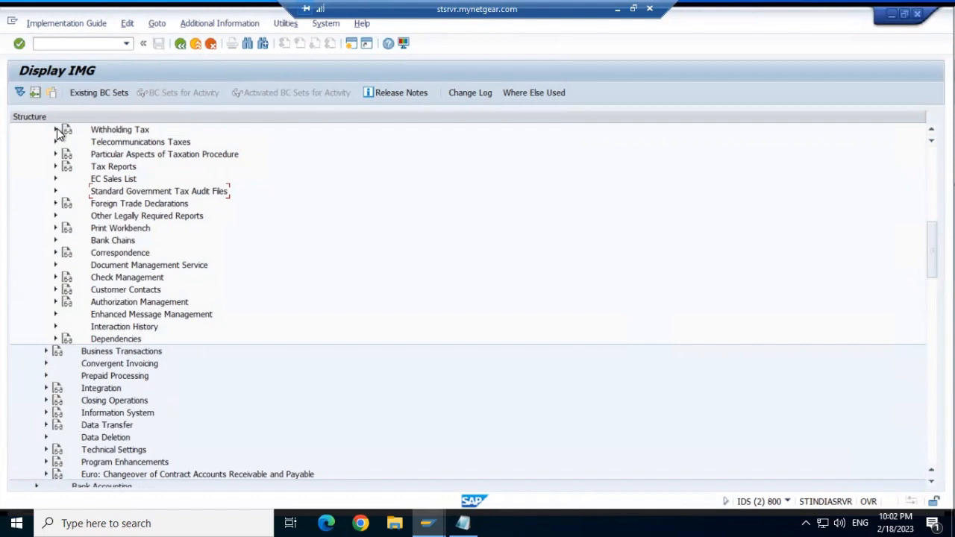
left_click(56, 167)
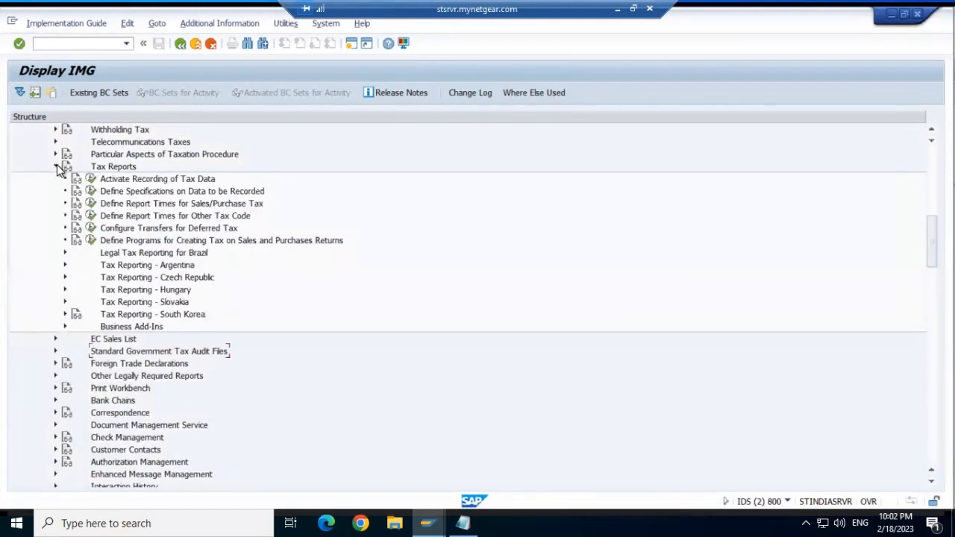